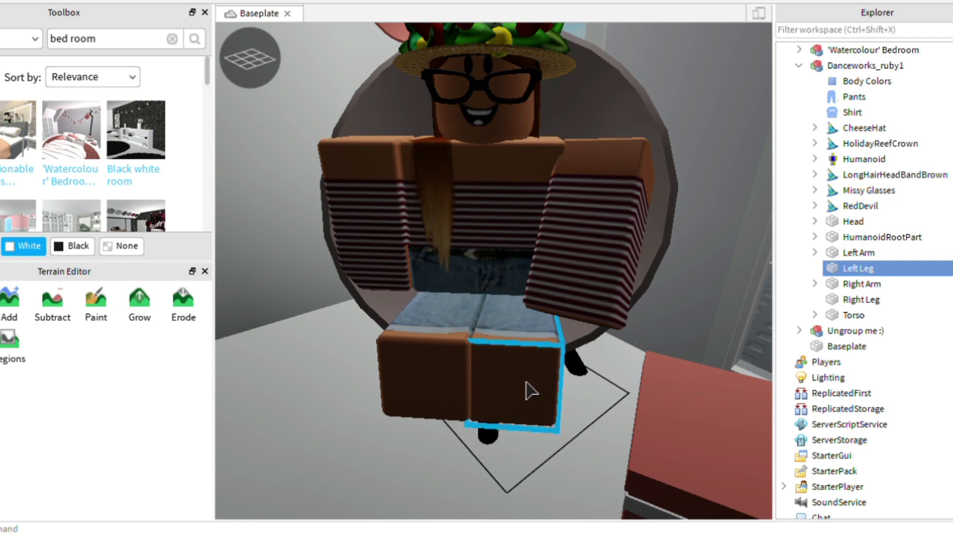
Try to rotate the character's right arm forward, towards the lap.
scroll(555, 341, down, 3)
right_drag(546, 392, 547, 392)
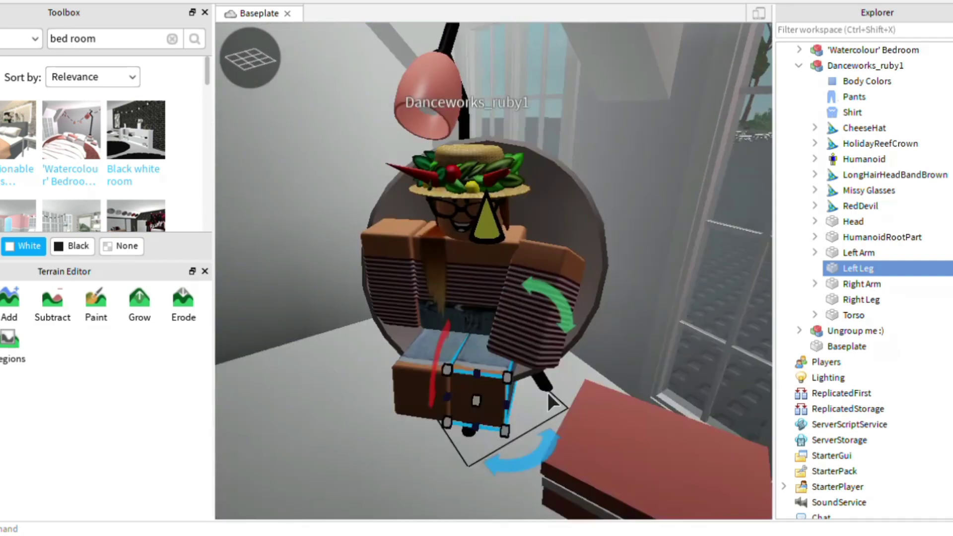
click(528, 341)
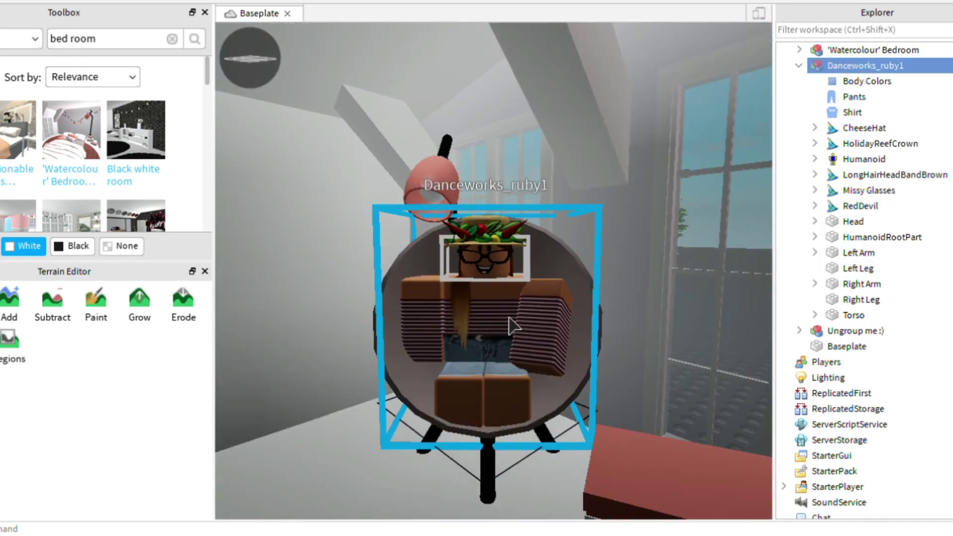
right_drag(722, 171, 722, 171)
click(861, 299)
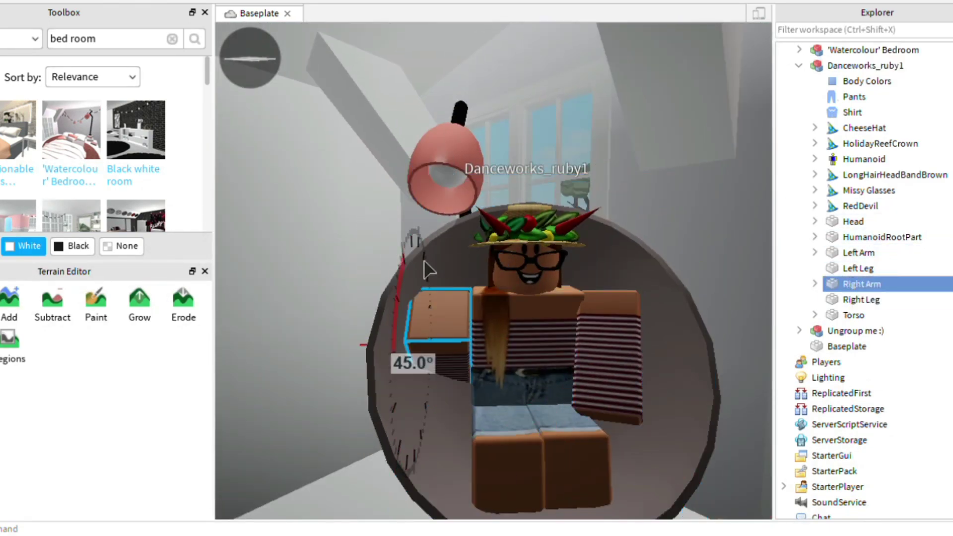
drag(527, 398, 516, 382)
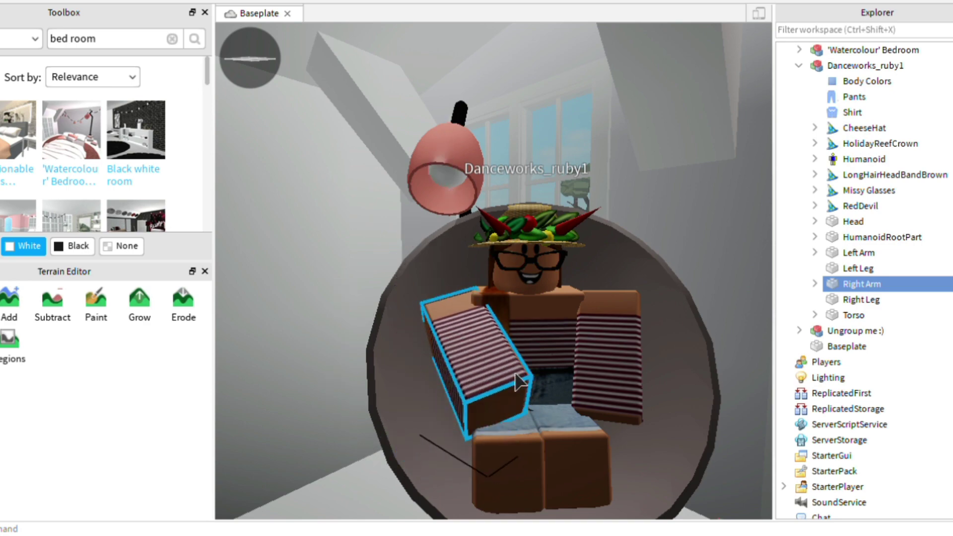
click(629, 331)
right_drag(629, 328, 585, 347)
click(862, 283)
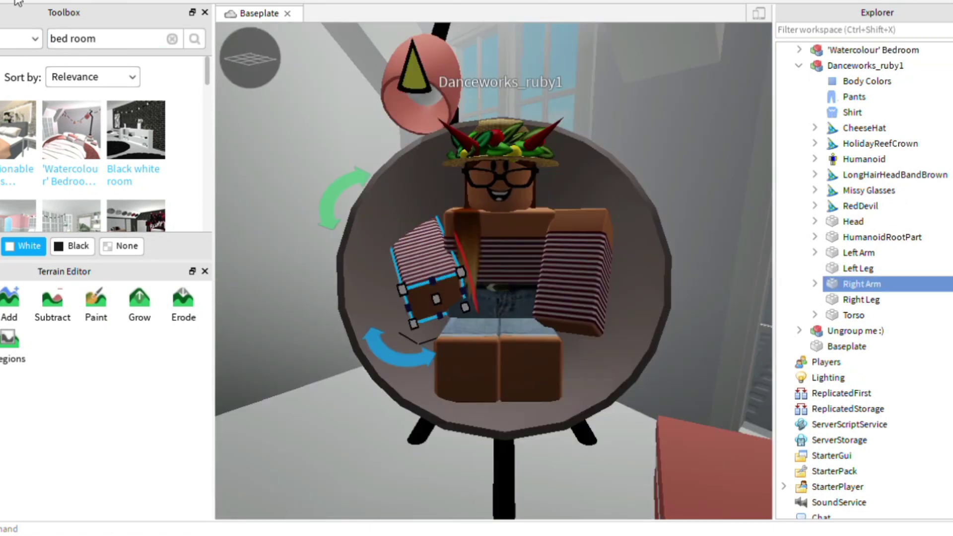
click(403, 358)
Search the Toolbox for computer models.
click(172, 39)
text(computer)
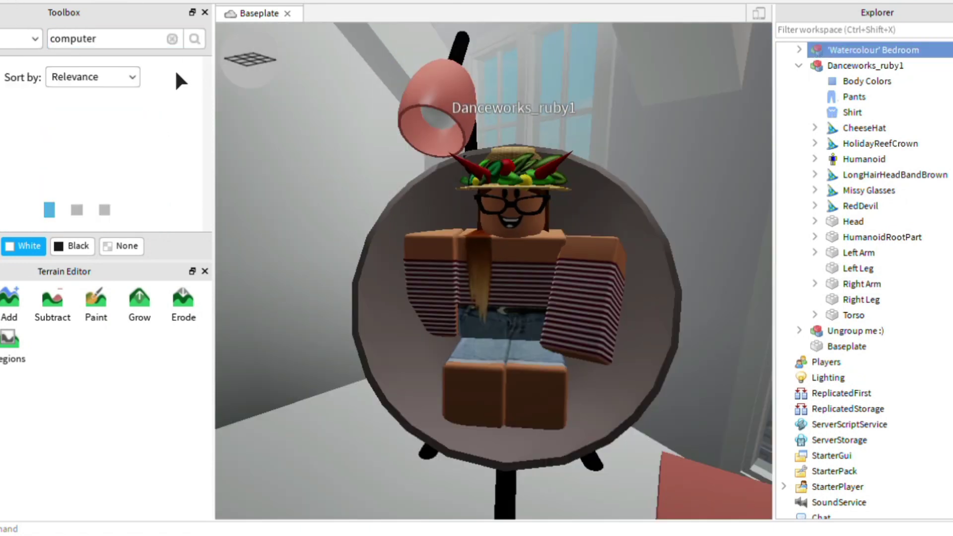
scroll(50, 168, down, 5)
Search the Toolbox for macbook and insert the MacBook Pro (13 inch) in front of the character's round chair.
click(172, 39)
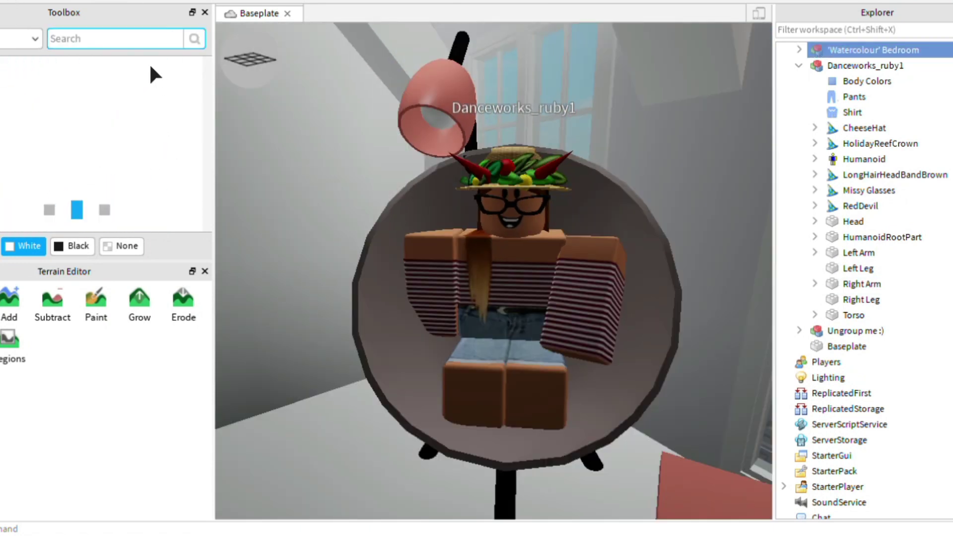
text(macbook)
key(Return)
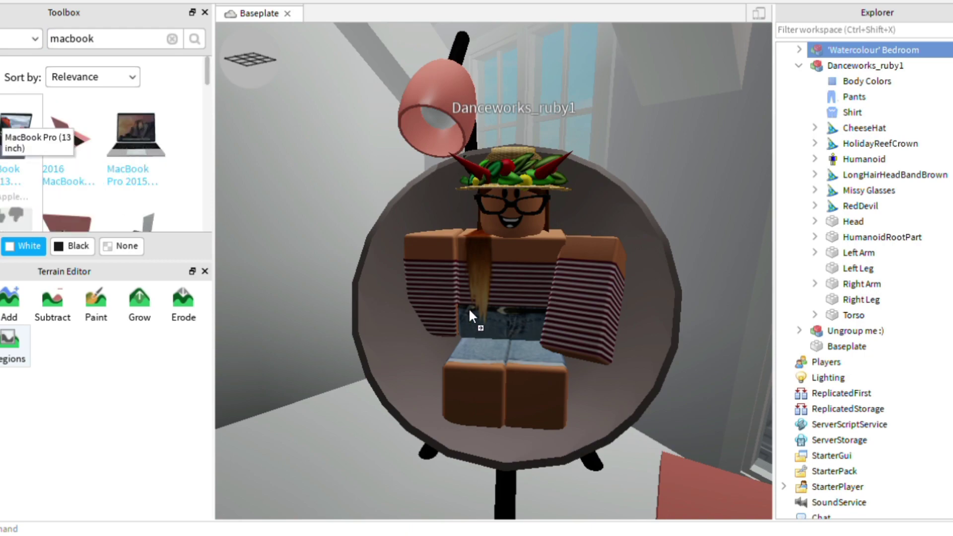
drag(469, 308, 479, 318)
scroll(506, 304, down, 6)
right_drag(507, 302, 526, 284)
click(380, 315)
scroll(500, 413, down, 2)
scroll(496, 412, up, 6)
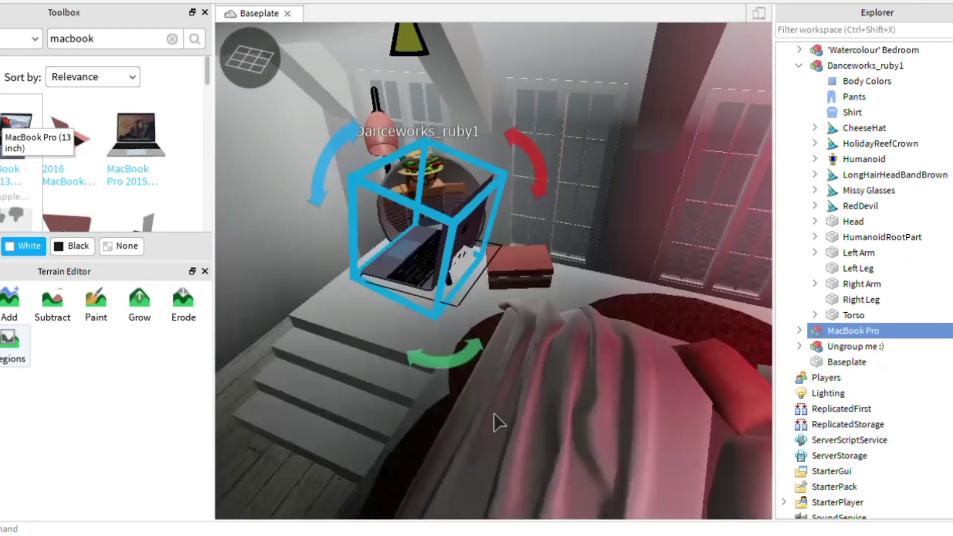
Move the MacBook Pro into the round chair, onto the seated character's lap.
right_drag(496, 422, 485, 401)
scroll(467, 305, up, 2)
drag(433, 408, 538, 336)
scroll(674, 446, up, 4)
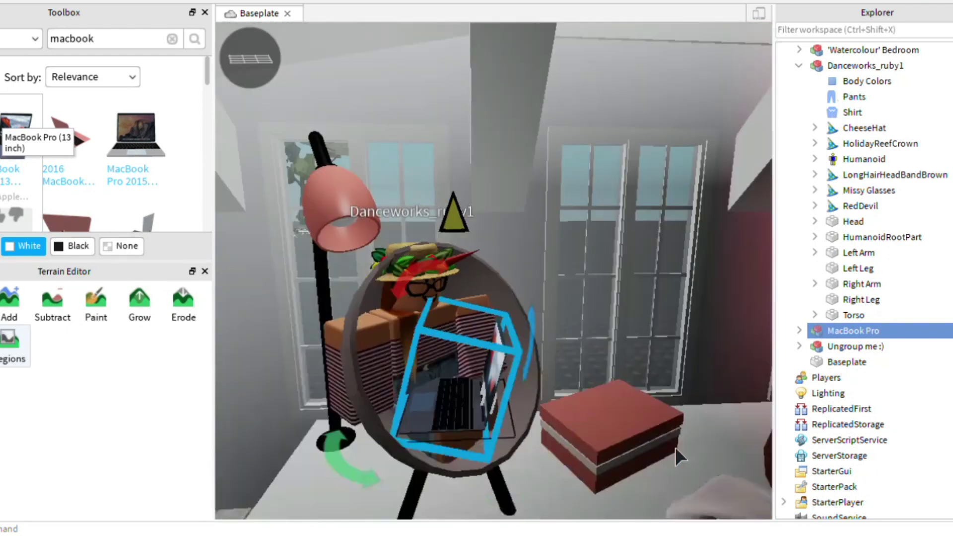
right_drag(672, 448, 665, 470)
drag(385, 437, 324, 392)
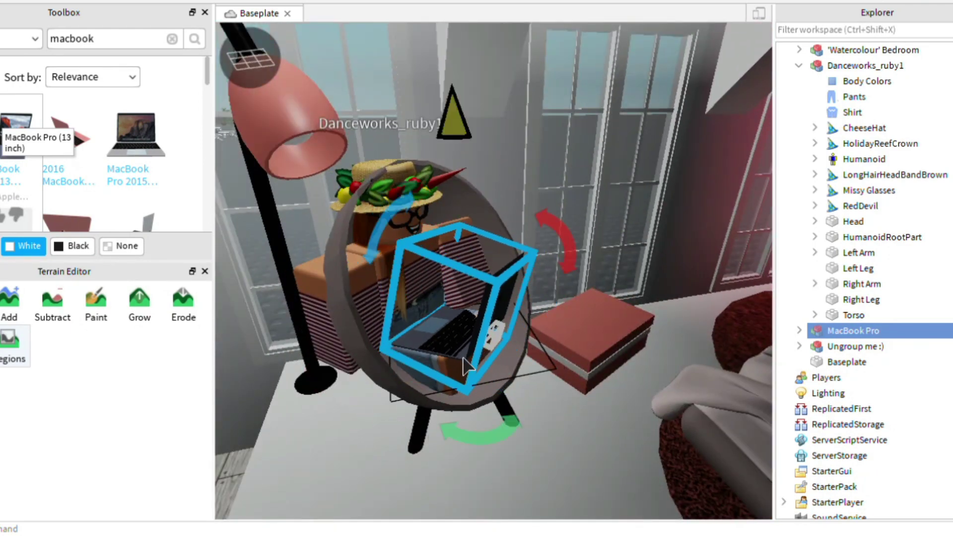
Try to shift the bedroom model with the round chair relative to the character and the MacBook Pro.
drag(463, 358, 494, 363)
drag(472, 144, 474, 147)
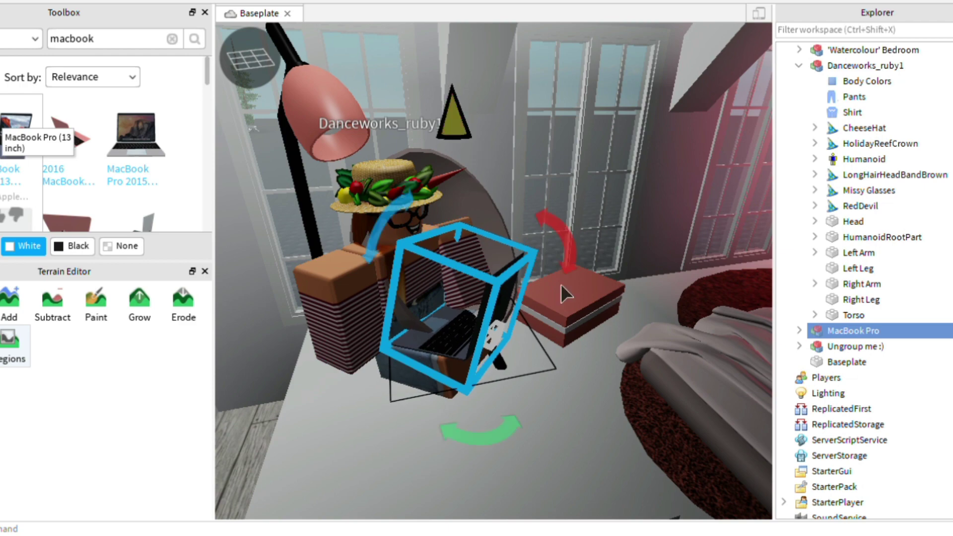
right_drag(561, 284, 590, 294)
drag(557, 300, 564, 273)
right_drag(567, 283, 582, 357)
drag(572, 408, 567, 420)
right_drag(569, 418, 608, 428)
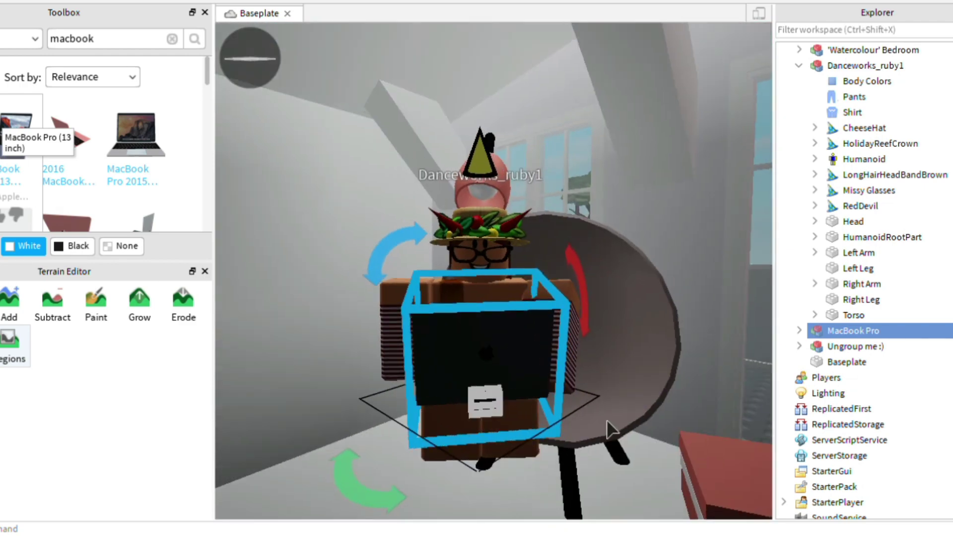
Undo the last shift of the bedroom model and chair.
click(626, 474)
scroll(633, 482, down, 3)
scroll(631, 482, up, 4)
right_drag(630, 483, 487, 457)
drag(505, 322, 575, 358)
right_drag(573, 355, 546, 283)
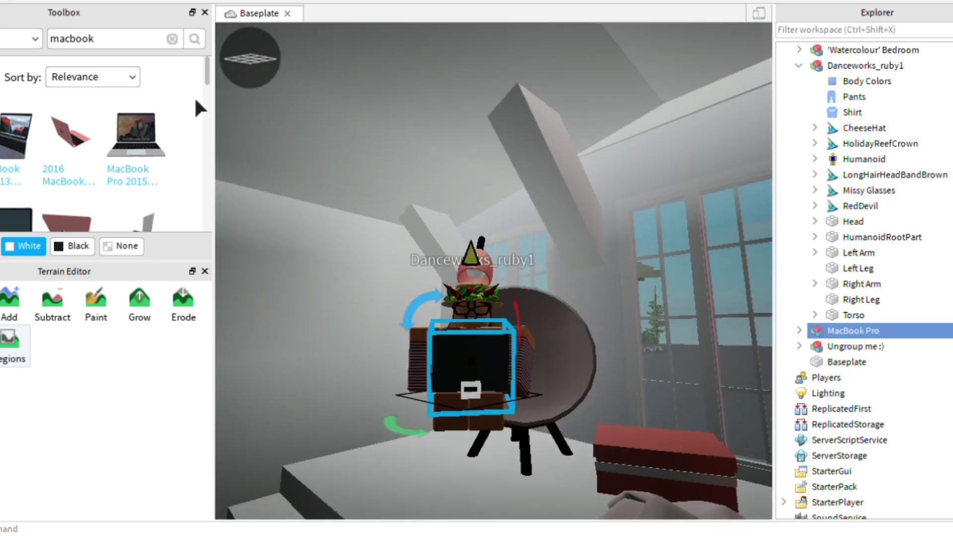
click(8, 0)
click(8, 1)
Rotate and nudge the MacBook Pro on the character's lap so its screen faces the character.
right_drag(297, 193, 380, 492)
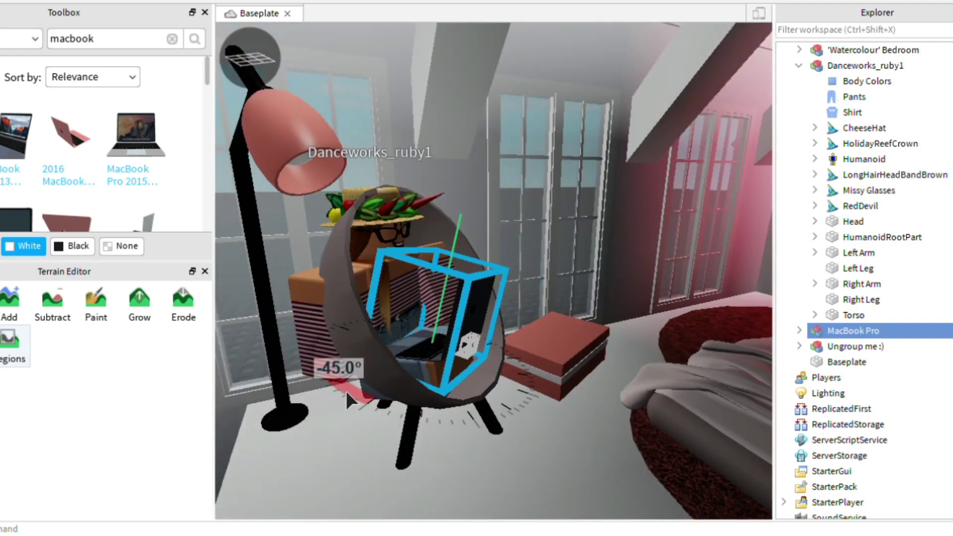
drag(346, 391, 349, 392)
right_drag(348, 392, 516, 318)
drag(512, 309, 525, 304)
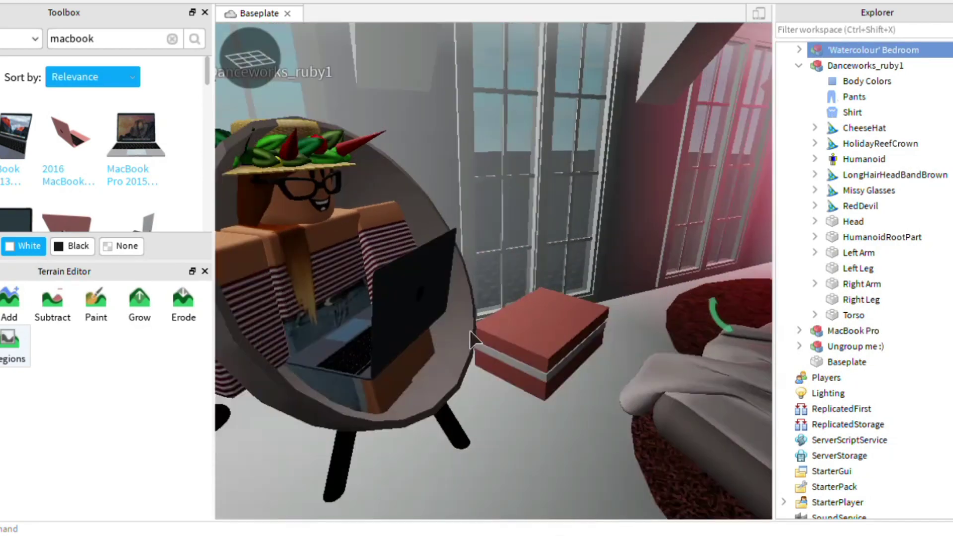
click(448, 341)
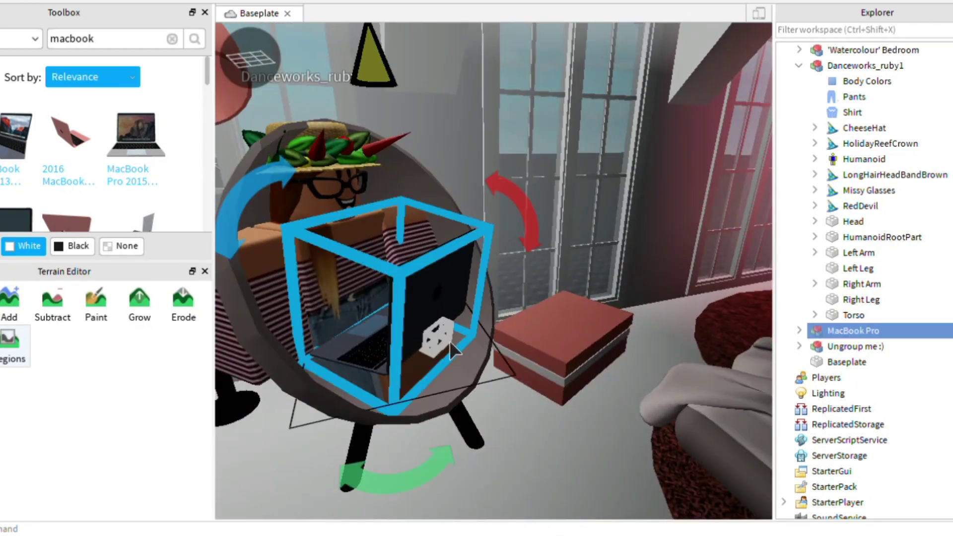
drag(367, 479, 406, 492)
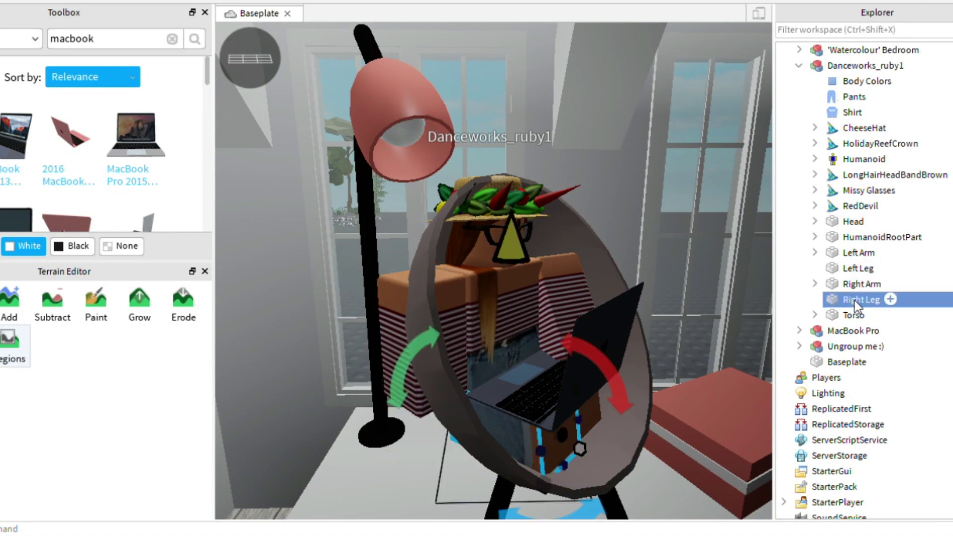
Rotate the character's right arm inward so it reaches towards the MacBook Pro.
drag(491, 298, 505, 255)
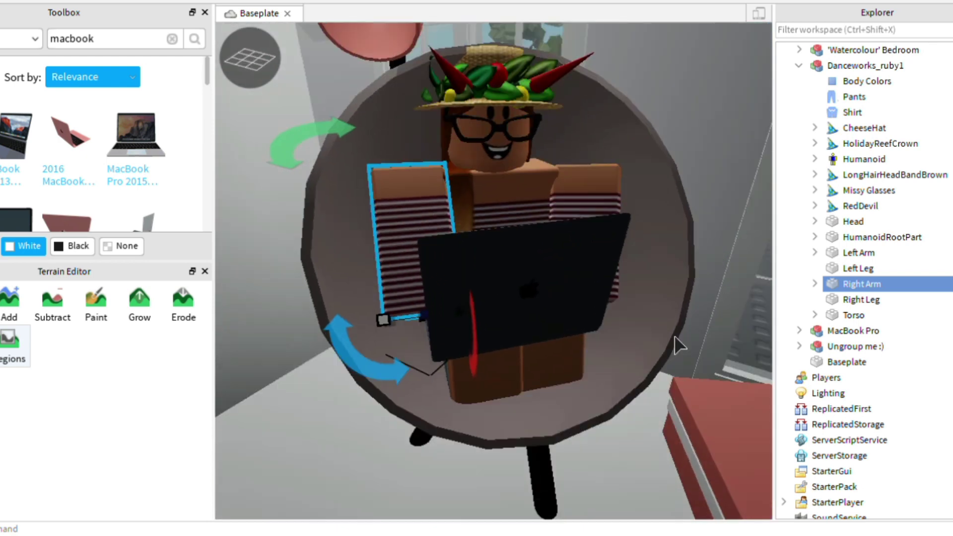
drag(362, 332, 393, 338)
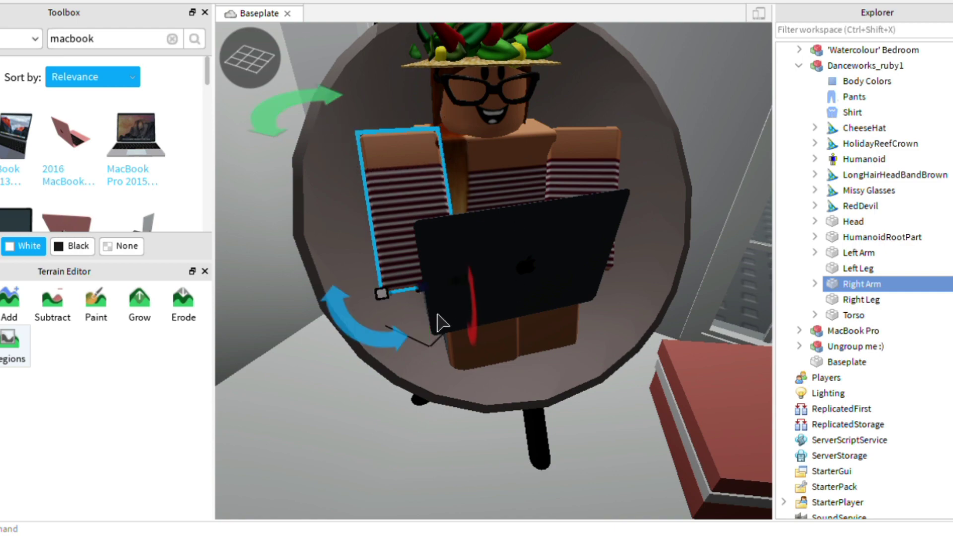
drag(358, 337, 409, 346)
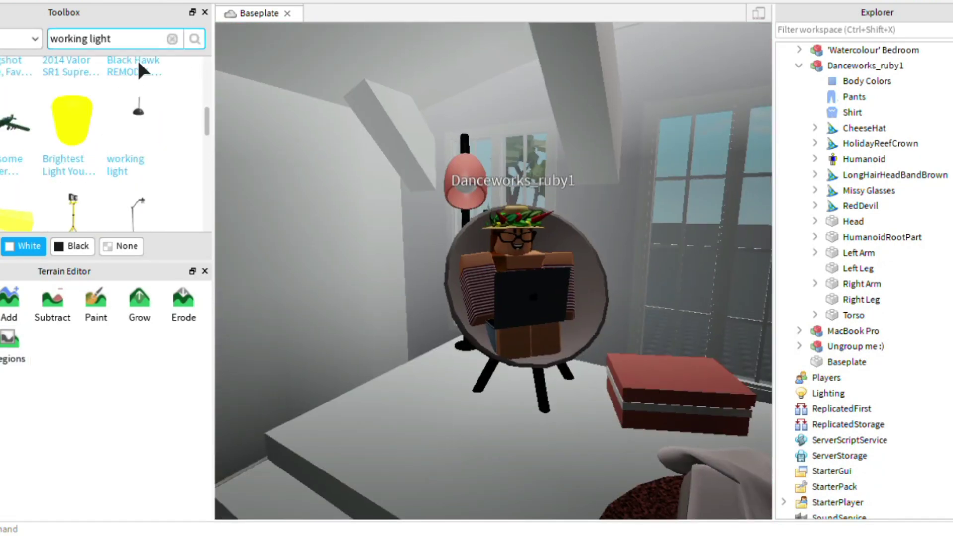
Try out a light bulb model found by searching the Toolbox for working light bulb, and delete it.
text(bulb)
scroll(93, 181, down, 1)
drag(134, 83, 508, 370)
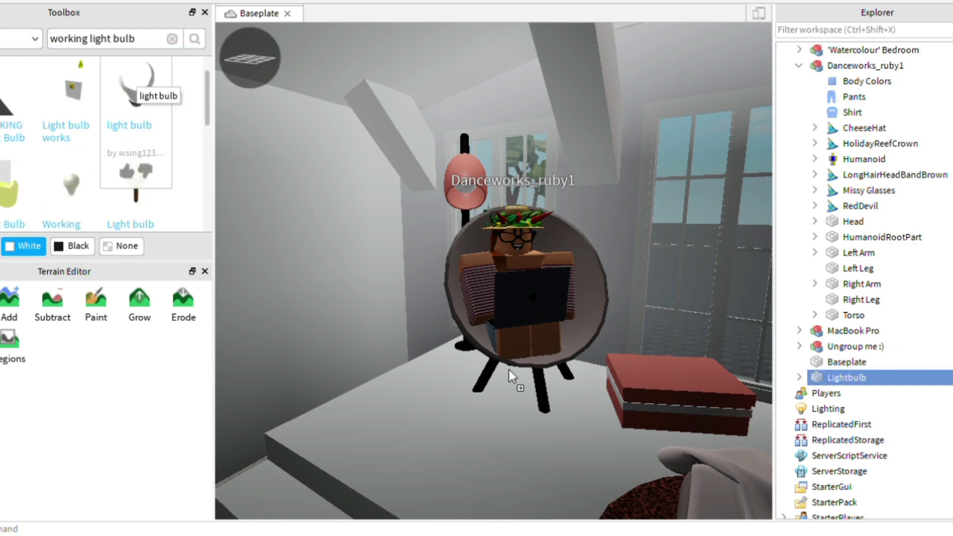
scroll(443, 369, down, 3)
right_drag(444, 369, 436, 364)
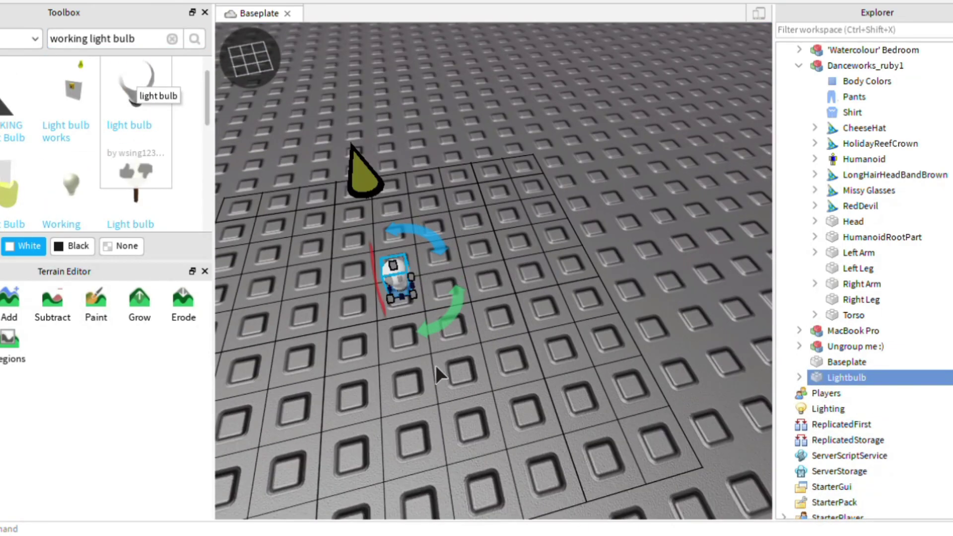
key(Delete)
Expand the 'Watercolour' Bedroom model to list its individual parts.
right_drag(439, 152, 439, 155)
scroll(438, 153, up, 5)
scroll(439, 154, up, 3)
scroll(440, 154, down, 3)
scroll(789, 330, up, 1)
click(799, 97)
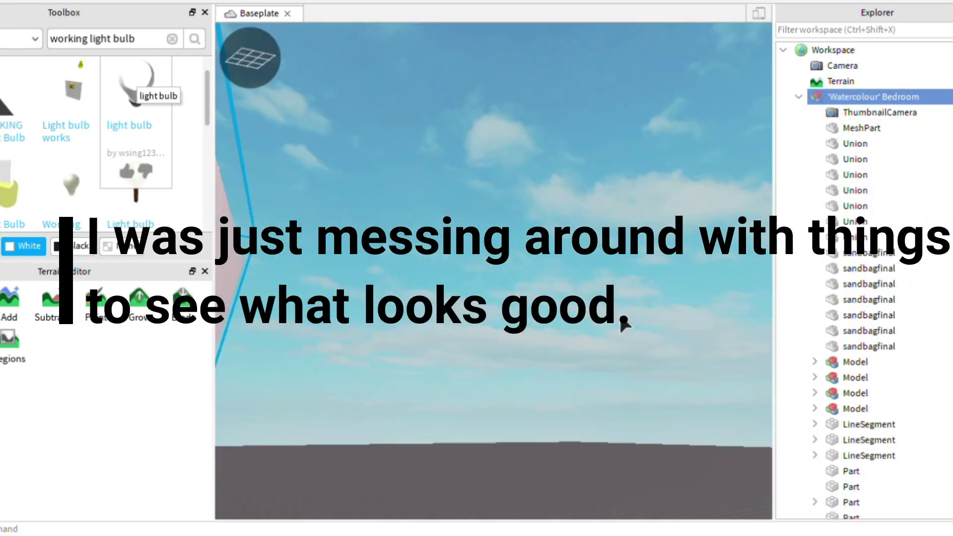
key(f)
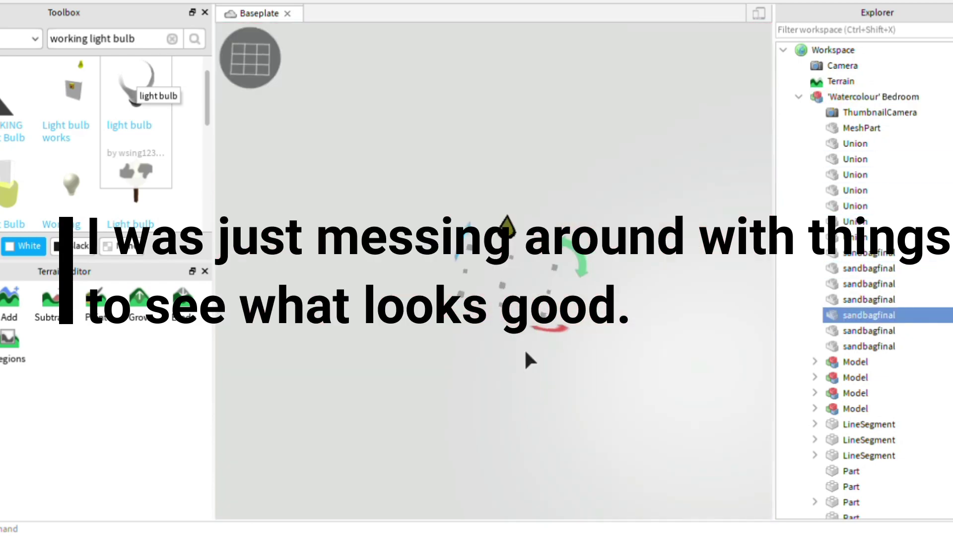
Try to place a red sandbagfinal pillow beside the round chair and rotate it against the red box.
click(854, 190)
click(868, 268)
right_drag(426, 282, 428, 283)
scroll(542, 464, down, 2)
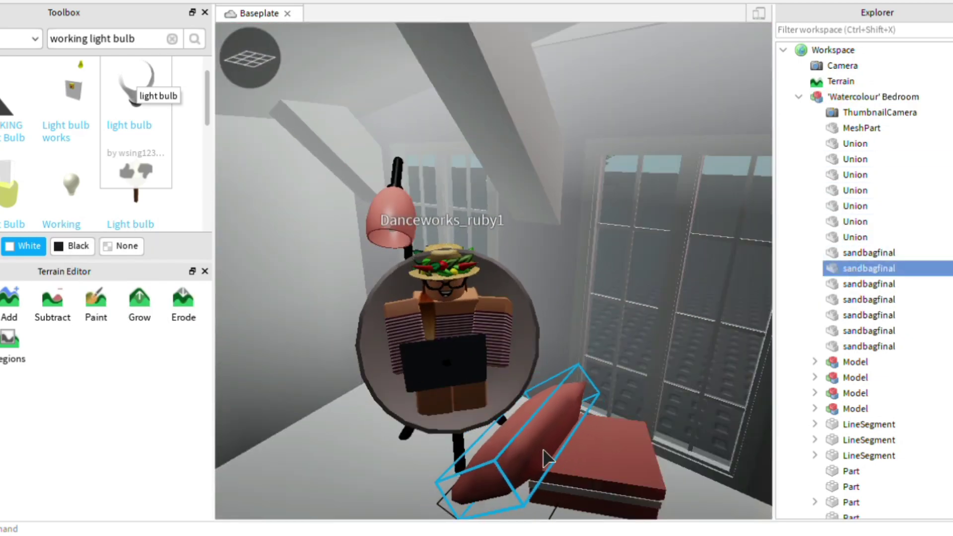
drag(475, 494, 477, 495)
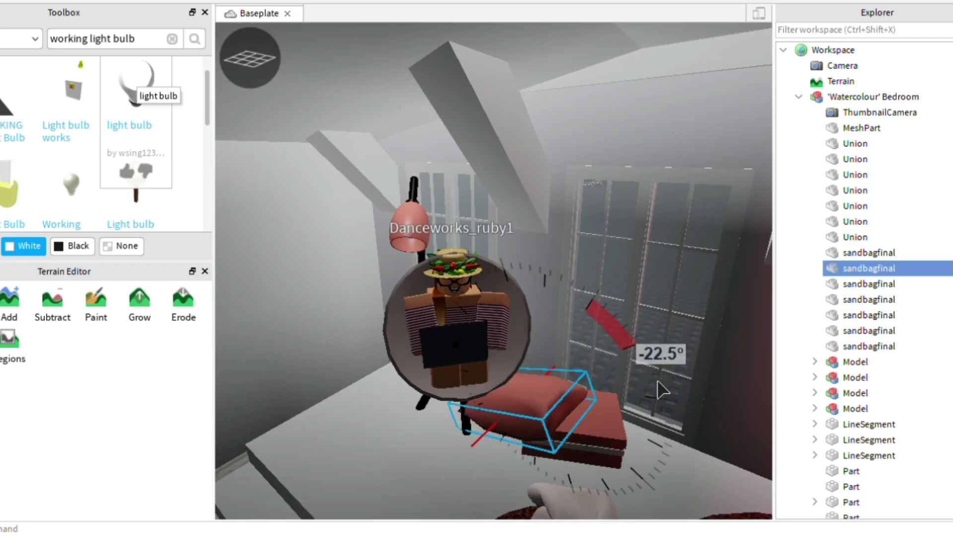
right_drag(439, 469, 639, 468)
click(646, 336)
right_drag(646, 336, 653, 336)
click(869, 269)
right_drag(593, 402, 592, 403)
Expand the string lights' Model group and enlarge one of its glowing LineSegment bulbs.
click(855, 190)
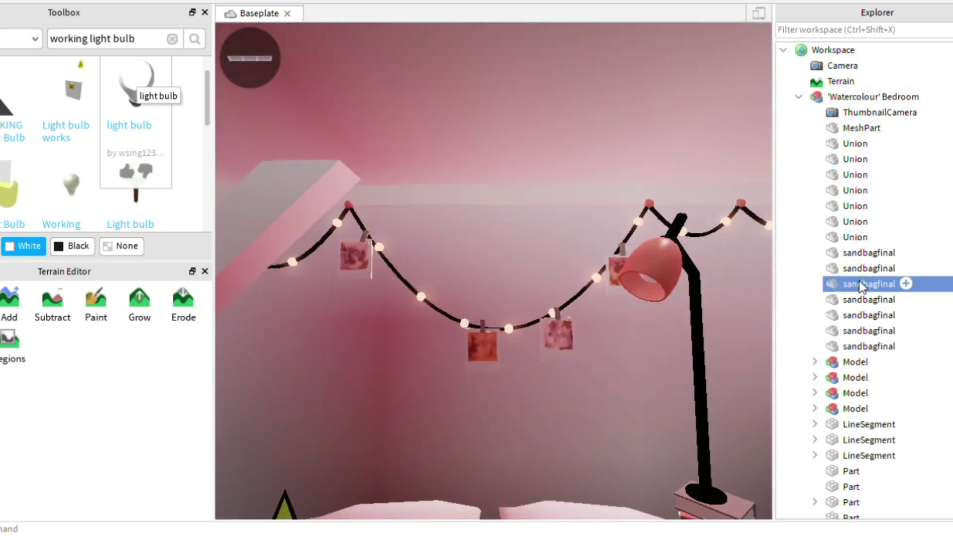
double_click(865, 367)
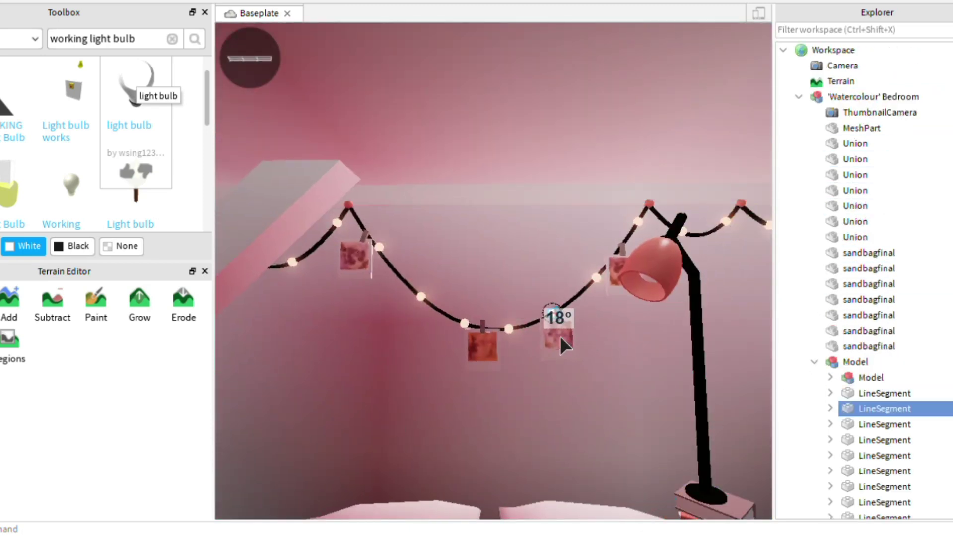
click(570, 346)
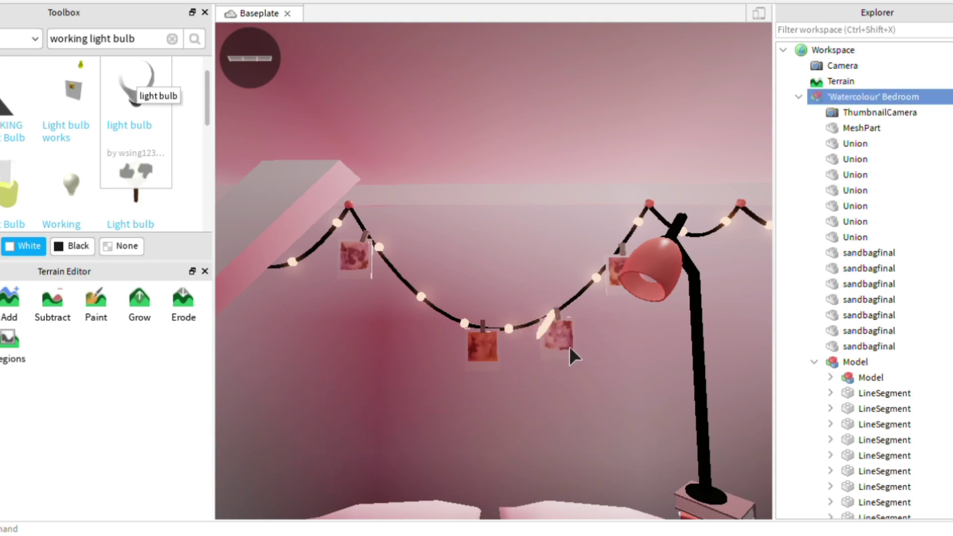
click(854, 343)
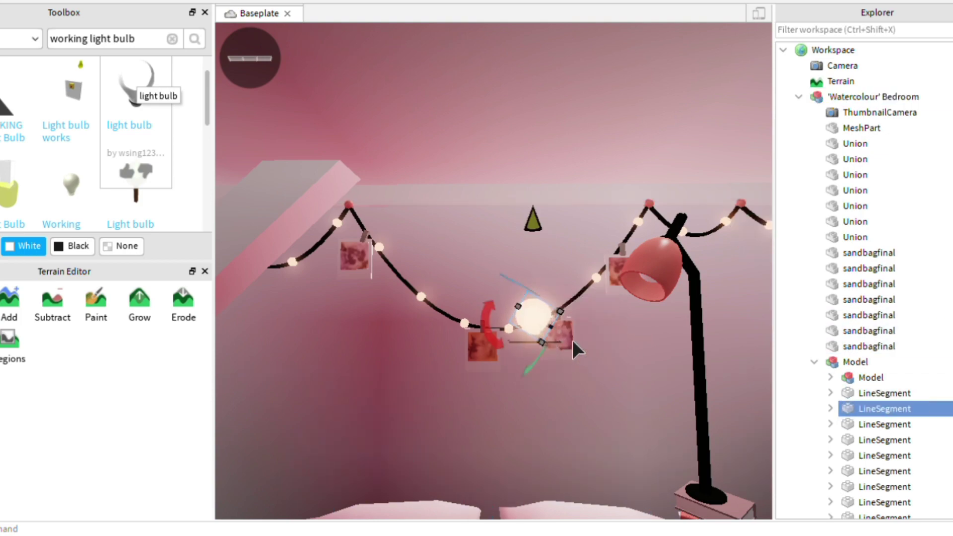
Move the enlarged LineSegment bulb onto the sloping ceiling beam above the seated character.
right_drag(573, 339, 582, 256)
drag(582, 256, 548, 173)
scroll(547, 117, down, 4)
scroll(555, 158, up, 4)
drag(567, 204, 574, 203)
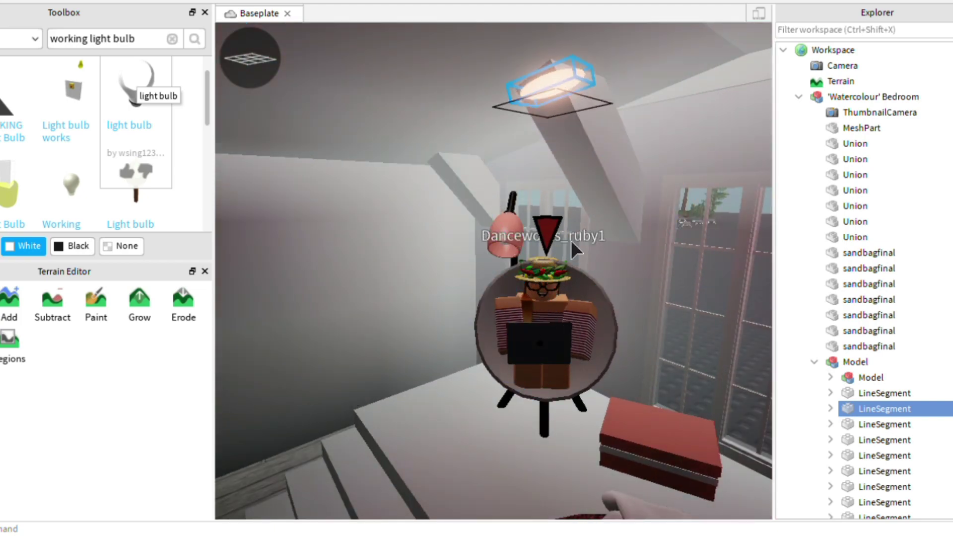
right_drag(585, 75, 526, 267)
Enlarge a second glowing LineSegment bulb from the string lights and stand it upright over the bed.
drag(887, 461, 931, 458)
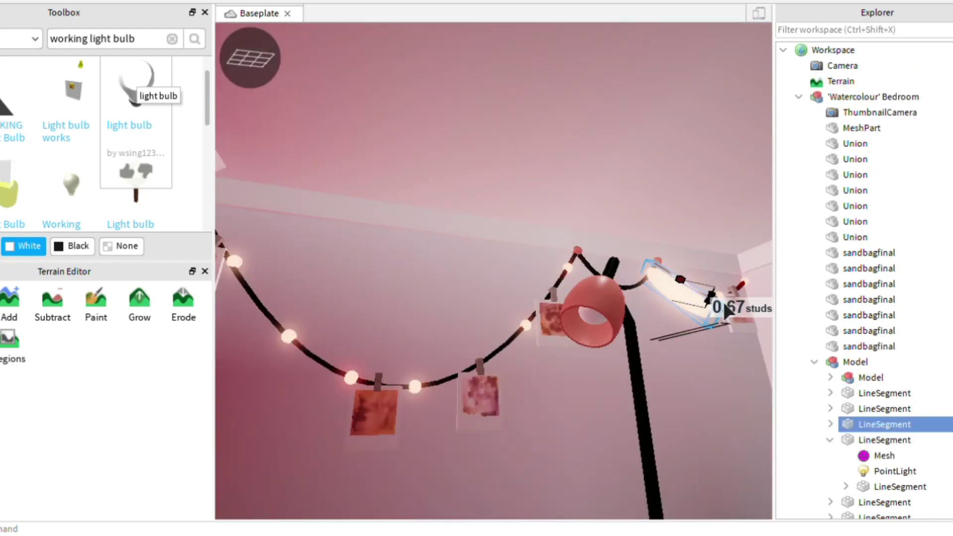
drag(749, 315, 701, 286)
right_drag(702, 287, 704, 284)
drag(750, 125, 430, 341)
right_drag(471, 526, 549, 463)
drag(553, 353, 639, 345)
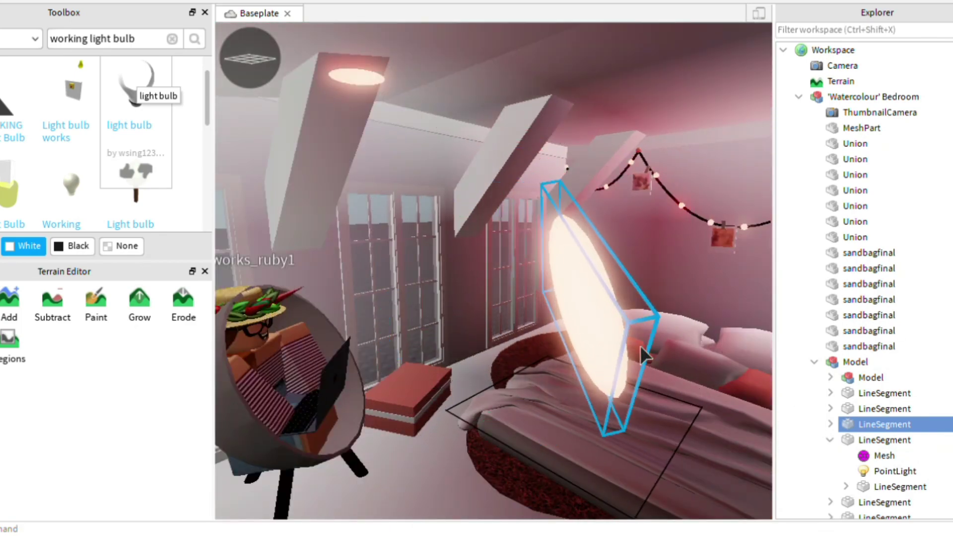
Select the floor lamp's Model group inside the 'Watercolour' Bedroom model.
right_drag(639, 344, 502, 327)
scroll(680, 372, up, 5)
scroll(680, 377, down, 5)
scroll(680, 377, up, 5)
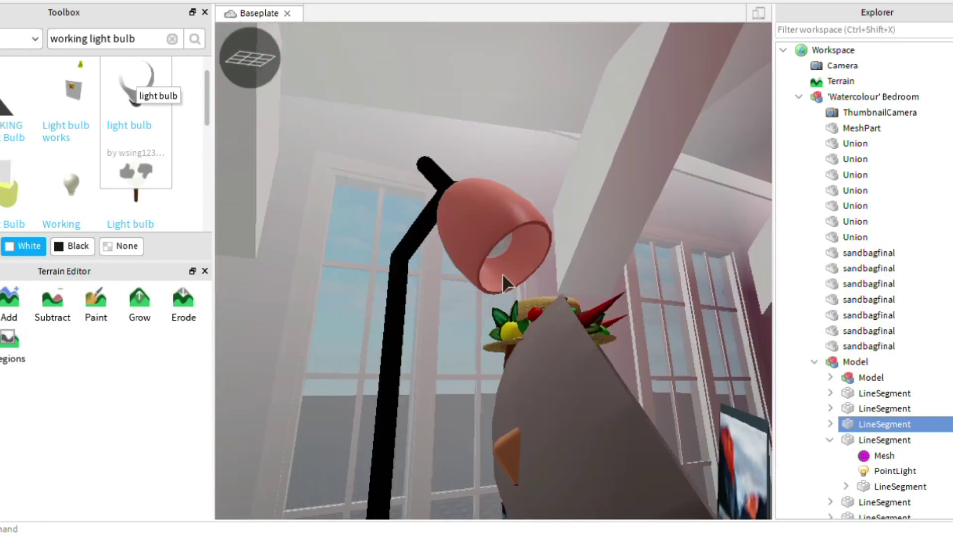
click(503, 274)
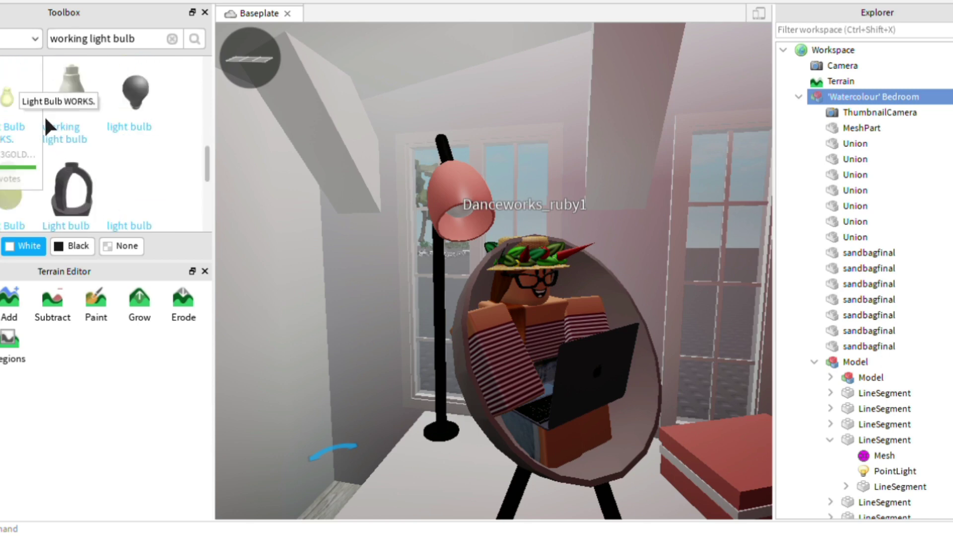
scroll(846, 248, down, 2)
click(850, 239)
scroll(873, 402, down, 4)
click(868, 284)
click(846, 393)
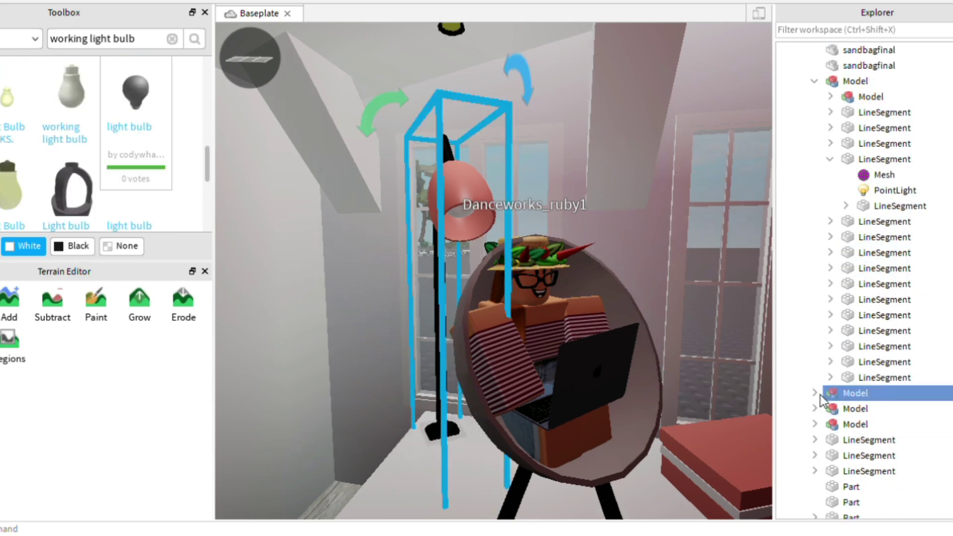
Expand the floor lamp's Model group, select one of its parts and undo the last changes.
click(815, 393)
scroll(839, 380, down, 2)
click(858, 363)
key(ctrl+z)
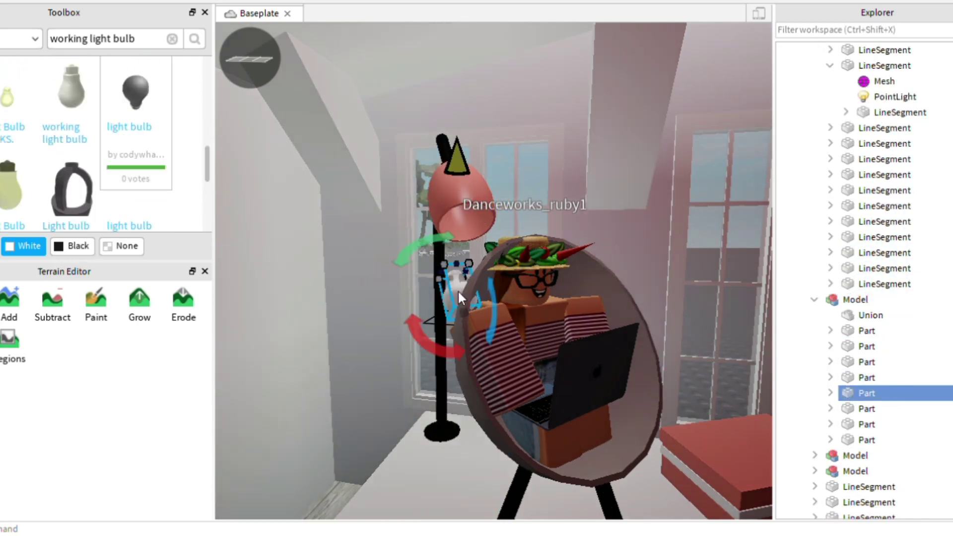
scroll(487, 315, up, 1)
key(ctrl+z)
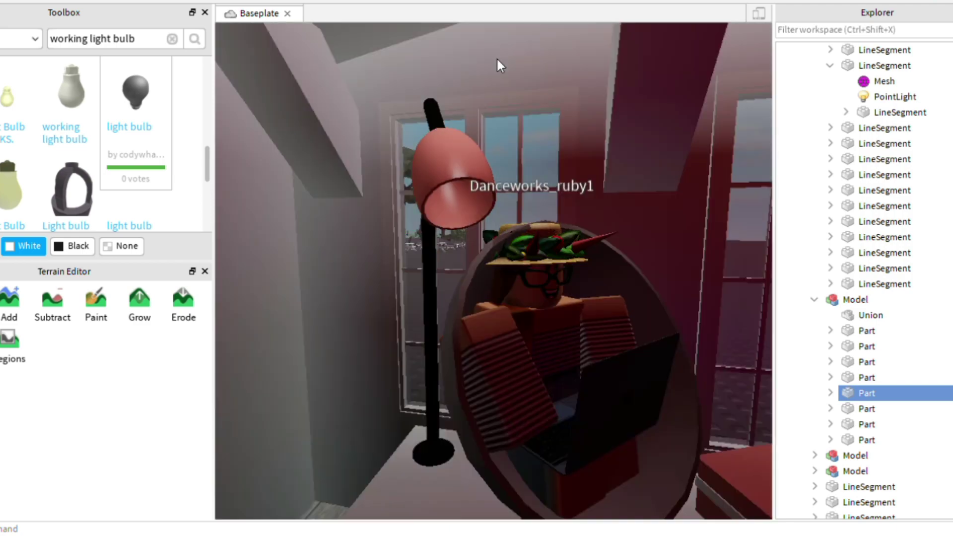
Try to light the bedroom with the 'Light Bulb WORKS.' model from the Toolbox and undo it.
drag(333, 275, 347, 288)
scroll(490, 366, down, 4)
right_drag(491, 366, 494, 318)
drag(494, 318, 511, 402)
right_drag(511, 347, 500, 362)
drag(500, 362, 487, 338)
click(488, 339)
key(f)
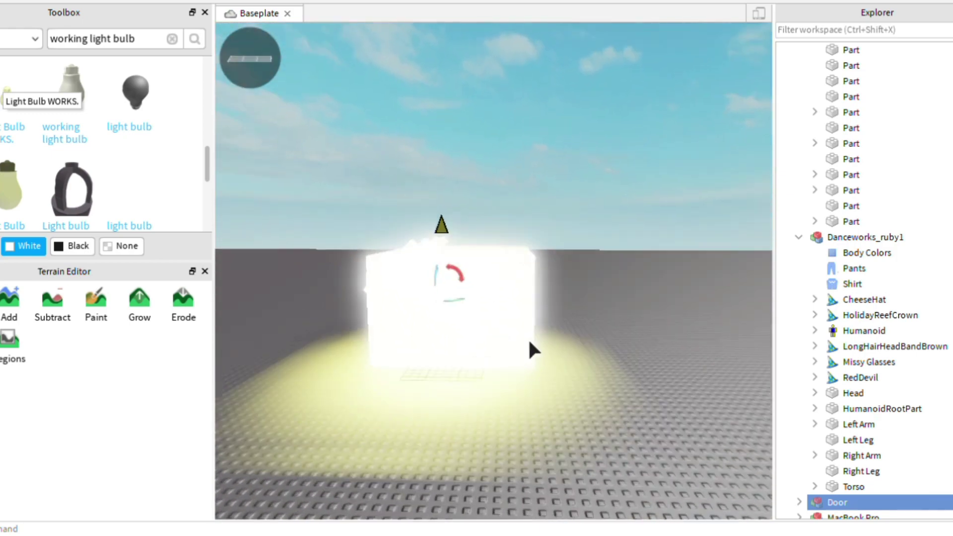
key(w)
key(a)
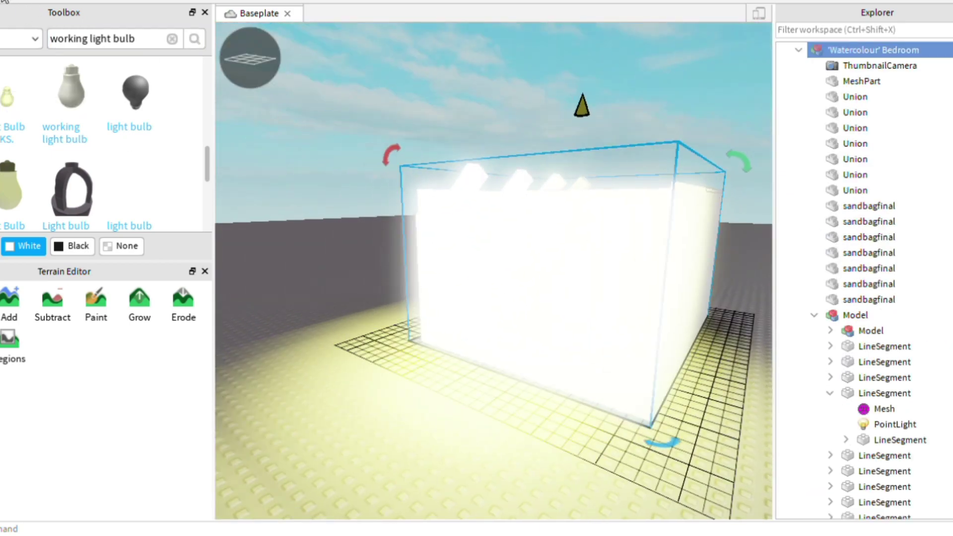
key(ctrl+z)
Undo the last change and try lighting the room with another 'light bulb' model from the Toolbox.
right_drag(373, 346, 564, 244)
key(w)
click(565, 245)
right_drag(377, 293, 390, 286)
key(s)
key(ctrl+z)
click(142, 79)
key(w)
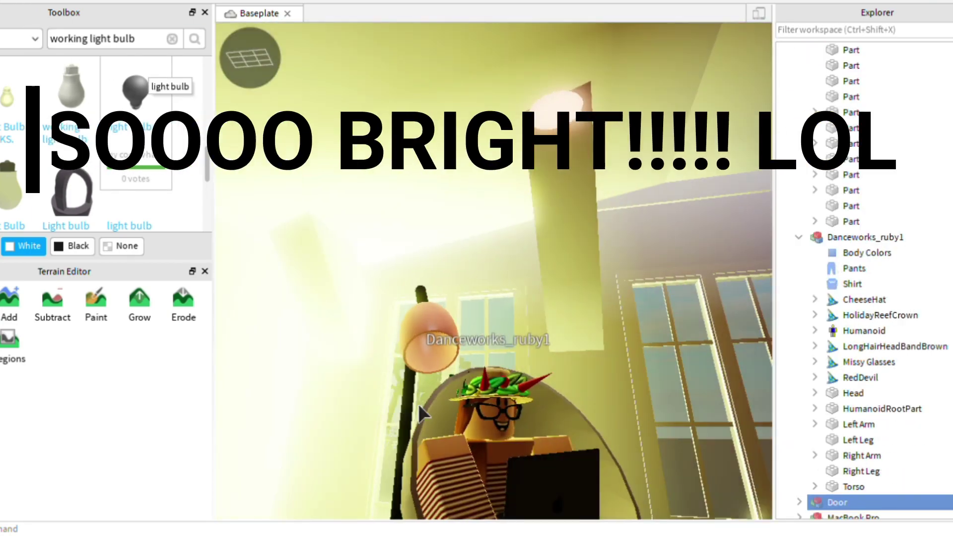
key(w)
right_drag(450, 372, 555, 415)
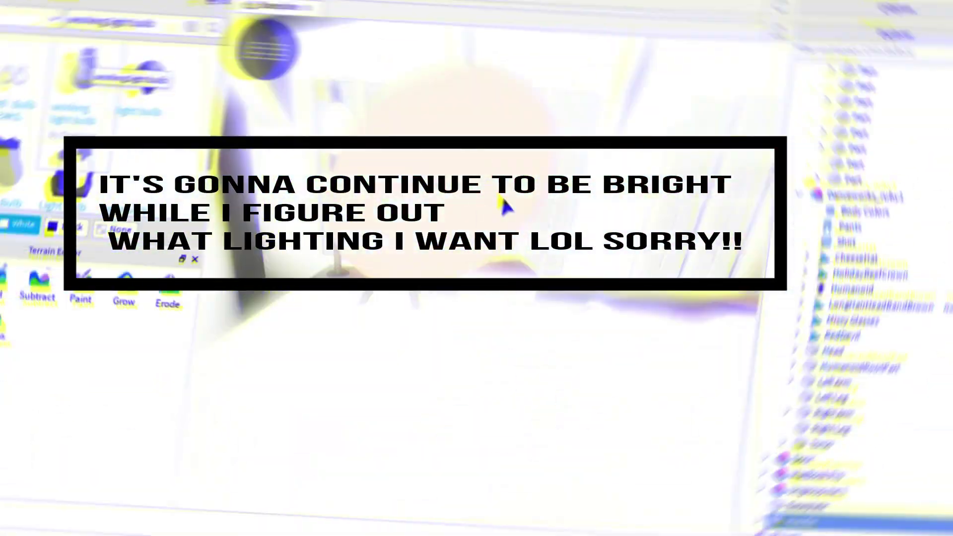
Insert a 'Light Bulb' model from further down the Toolbox results near the seated character.
scroll(657, 213, down, 3)
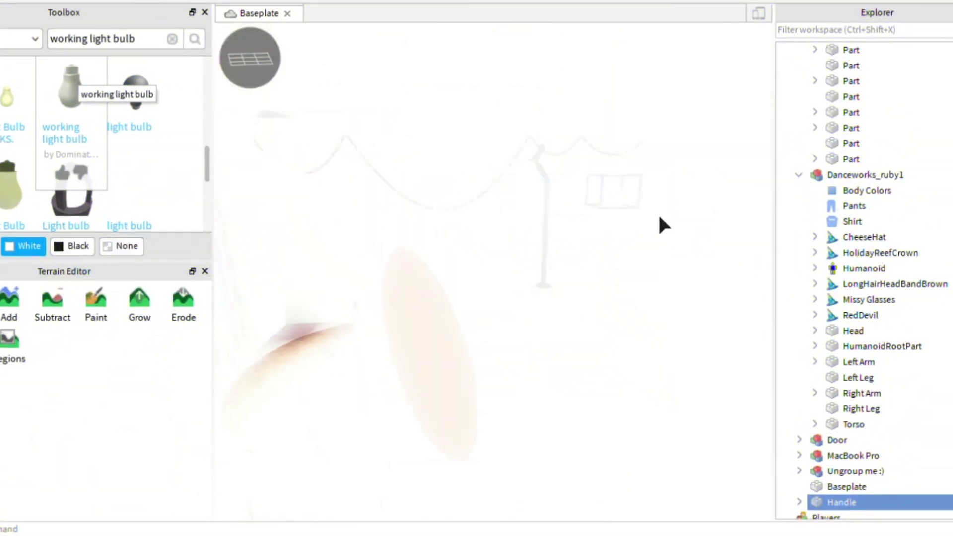
right_drag(659, 207, 546, 217)
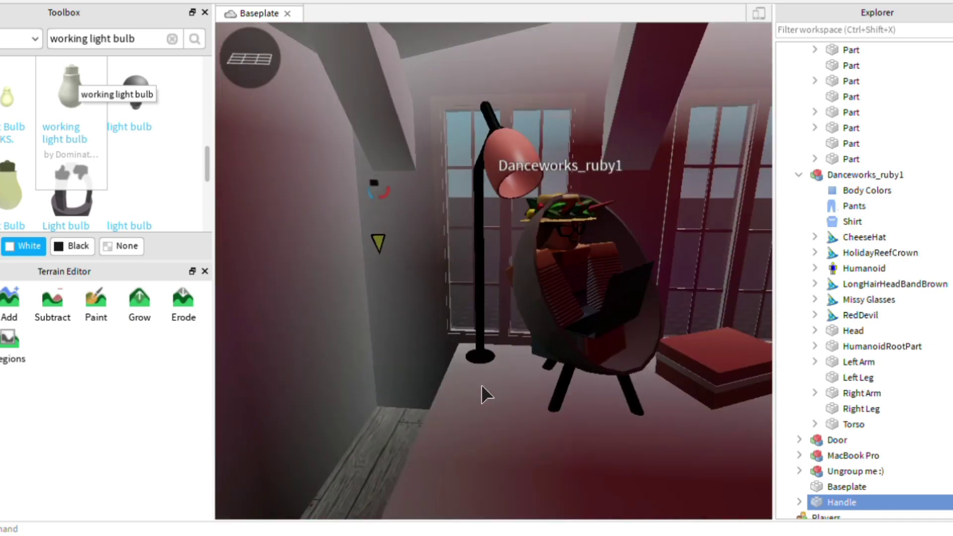
scroll(106, 169, down, 4)
scroll(104, 171, down, 5)
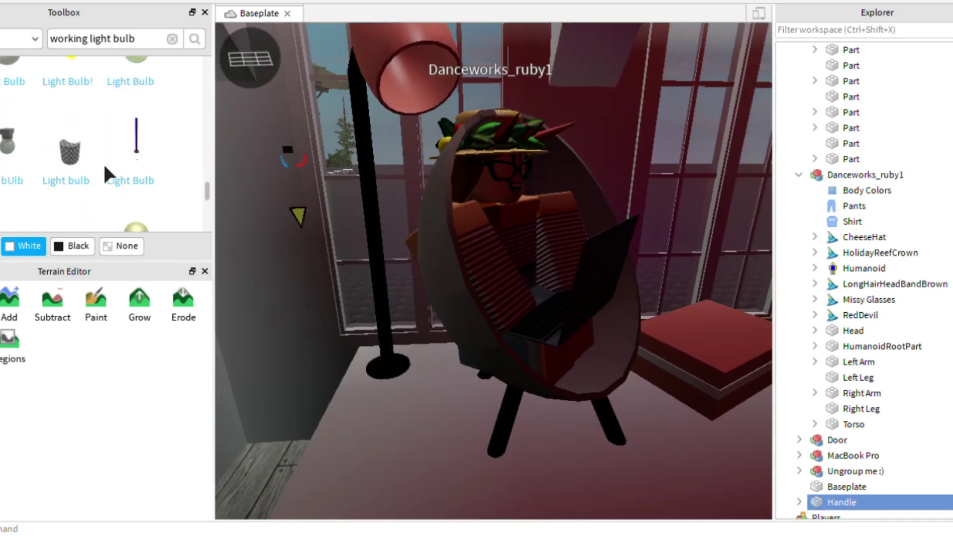
drag(112, 150, 433, 272)
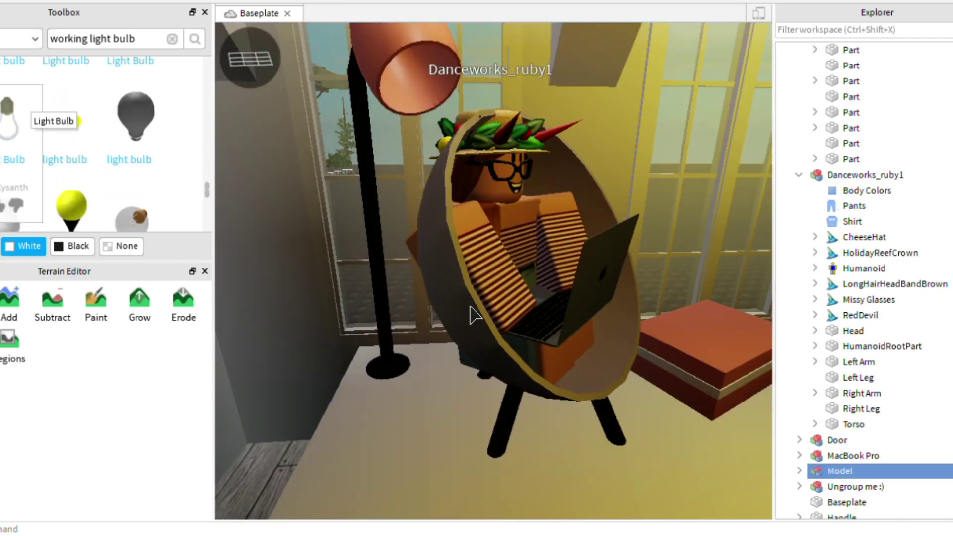
Move the inserted light bulb onto the steps in front of the round chair.
scroll(469, 306, down, 4)
right_drag(470, 306, 477, 357)
scroll(686, 351, up, 4)
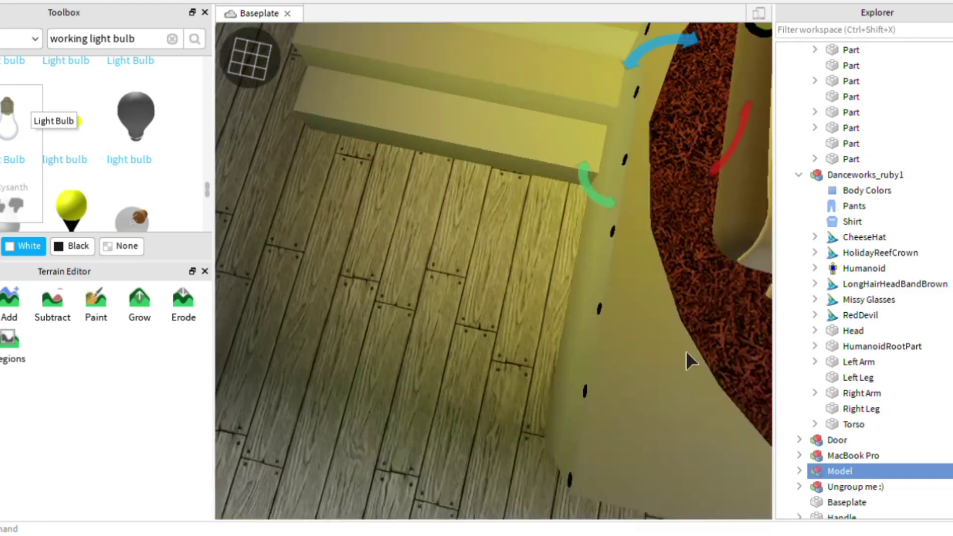
right_drag(686, 350, 652, 164)
drag(617, 277, 444, 228)
right_drag(444, 228, 495, 373)
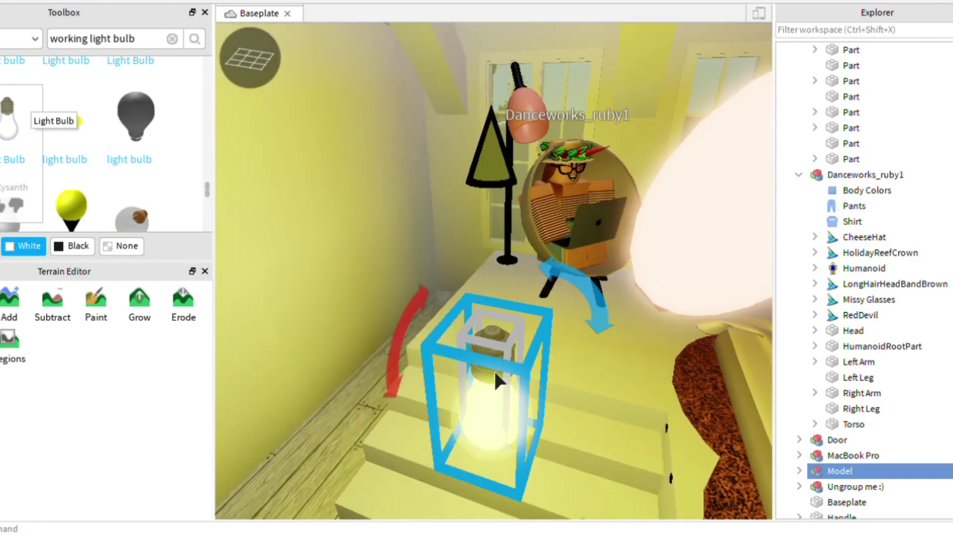
Move the light bulb up from the steps into the opening of the floor lamp's shade.
drag(495, 373, 553, 134)
scroll(597, 158, up, 4)
scroll(596, 158, down, 4)
right_drag(596, 124, 629, 95)
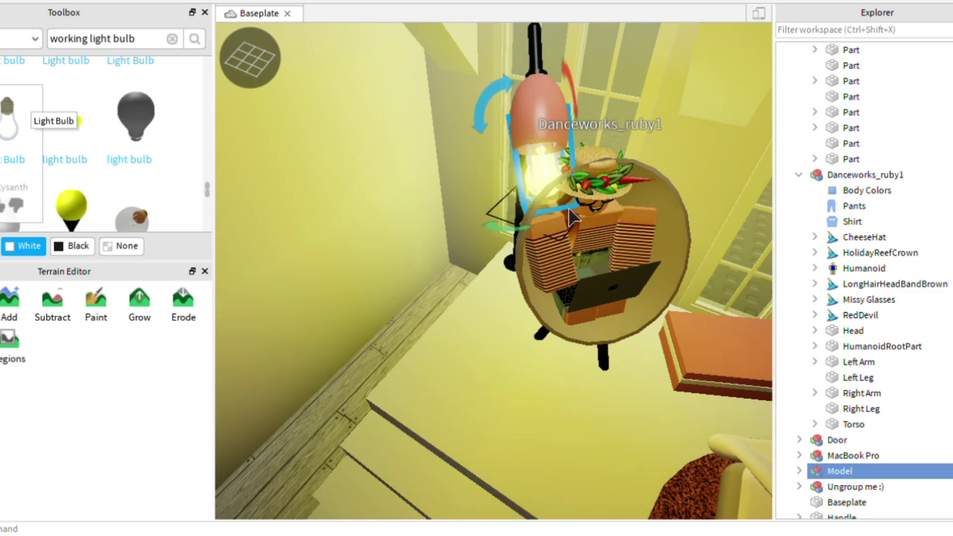
right_drag(567, 207, 556, 156)
drag(521, 248, 549, 57)
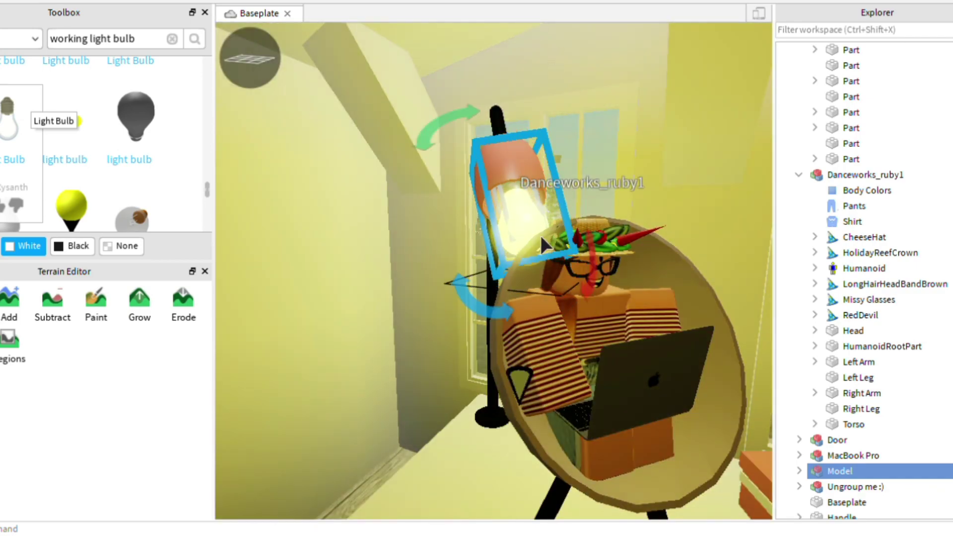
mouse_move(541, 236)
mouse_down()
mouse_move(532, 204)
mouse_move(553, 238)
mouse_move(528, 236)
mouse_up()
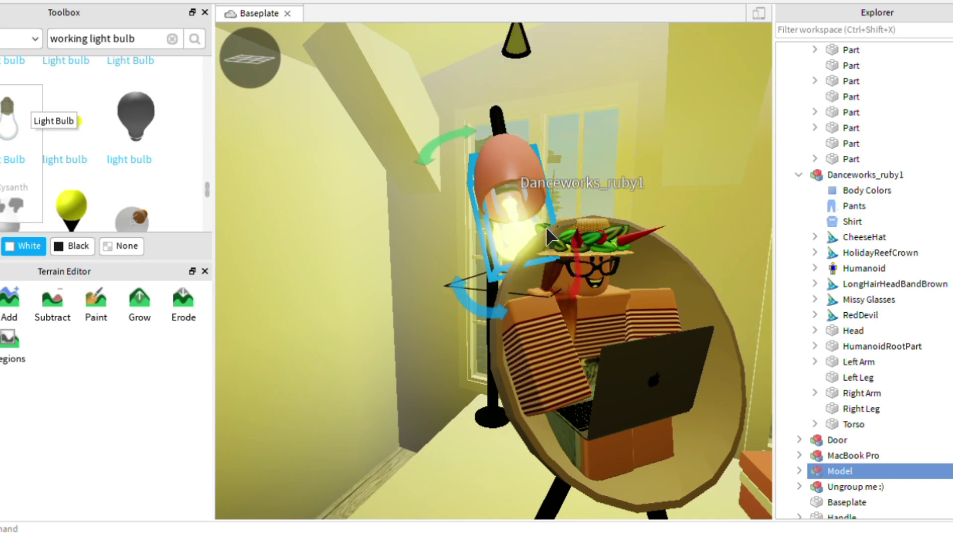
scroll(546, 246, up, 3)
scroll(548, 242, down, 3)
scroll(550, 241, up, 2)
mouse_move(549, 241)
right_down()
mouse_move(620, 256)
mouse_move(549, 248)
right_up()
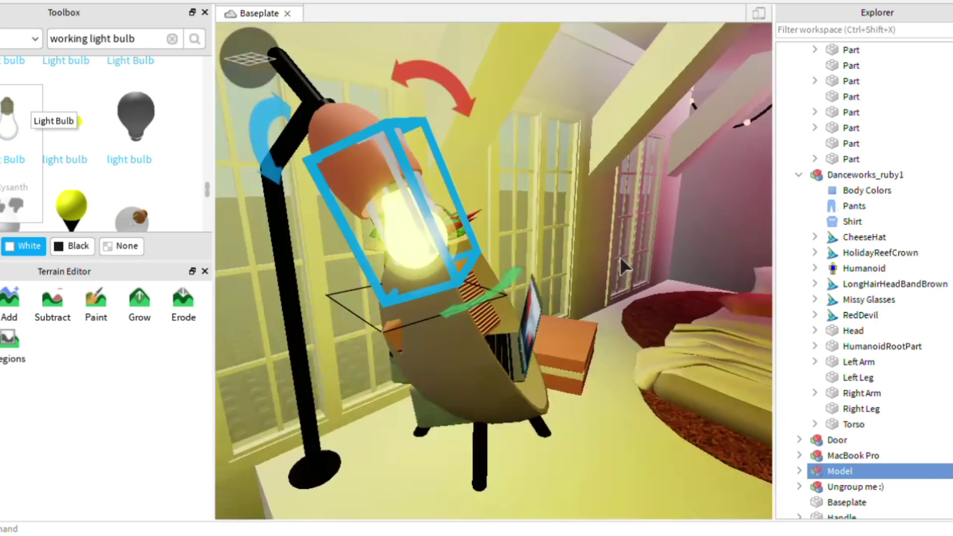
Push the light bulb deeper into the floor lamp's shade and deselect it.
scroll(550, 243, down, 3)
drag(522, 106, 514, 149)
click(489, 239)
key(ctrl+z)
click(478, 254)
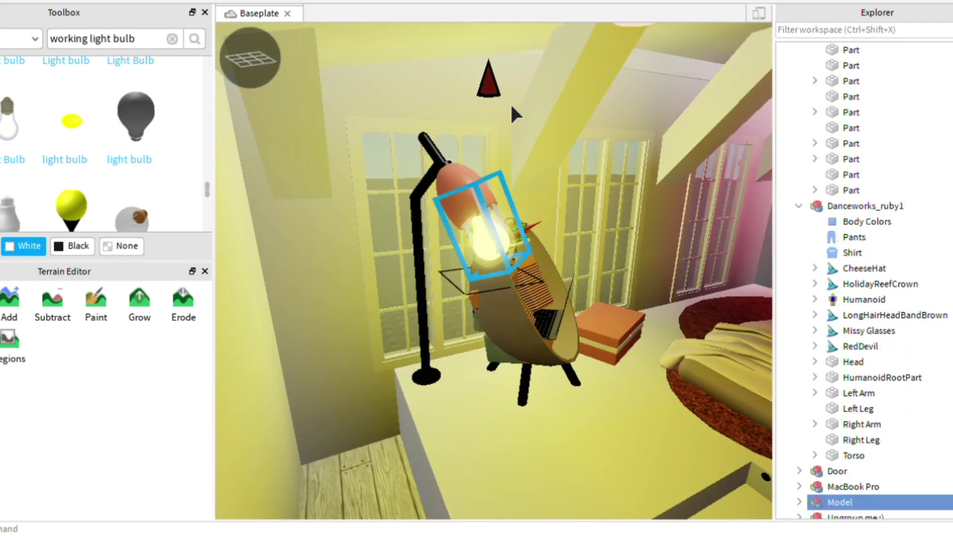
drag(496, 227, 479, 226)
right_drag(587, 166, 565, 213)
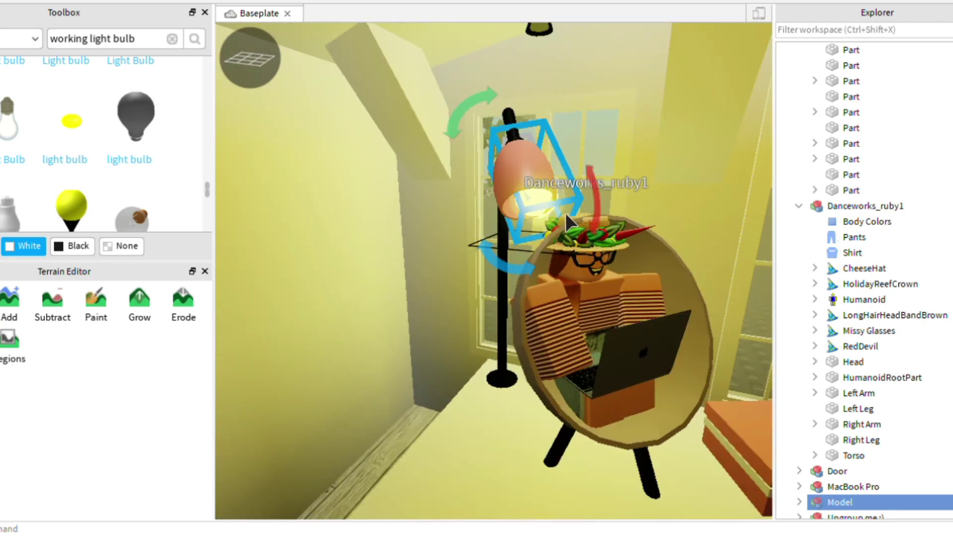
drag(565, 212, 552, 222)
scroll(552, 221, down, 5)
click(502, 200)
right_drag(502, 199, 513, 248)
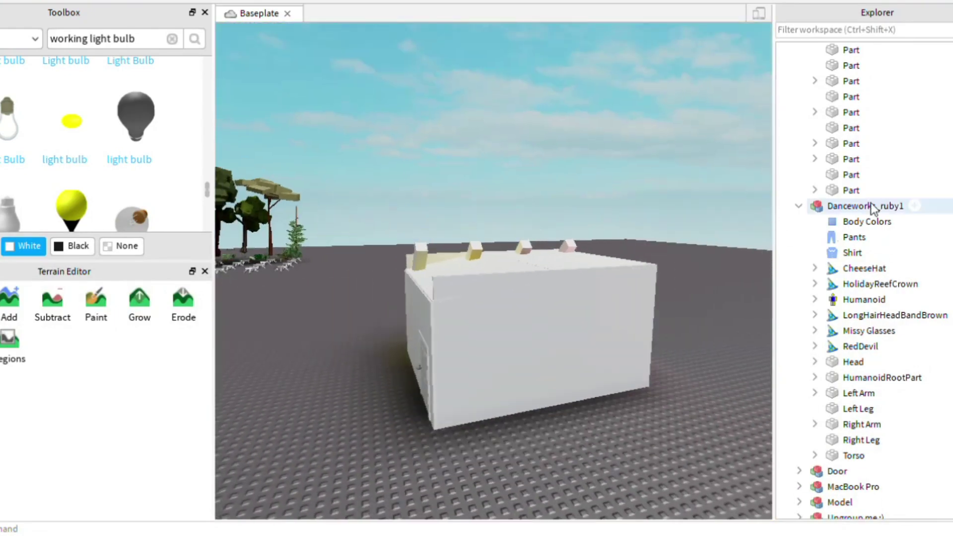
Expand the MacBook Pro, light bulb Model and 'Ungroup me :)' groups in the Explorer.
scroll(861, 251, down, 5)
click(799, 236)
click(799, 270)
scroll(812, 287, down, 5)
scroll(810, 281, down, 10)
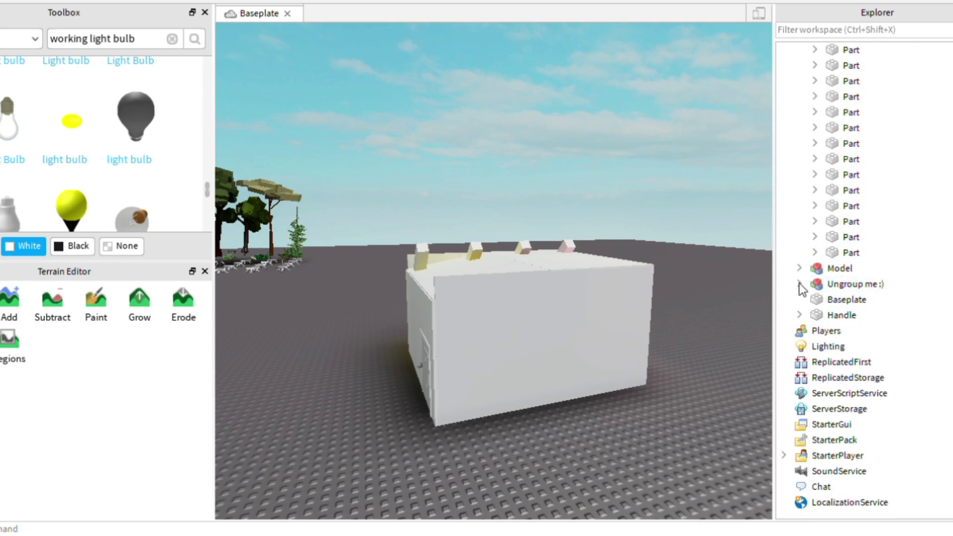
click(799, 283)
Try to delete tree models from the 'Ungroup me :)' group together with the Baseplate, and undo the deletion.
scroll(808, 260, down, 10)
drag(928, 300, 897, 32)
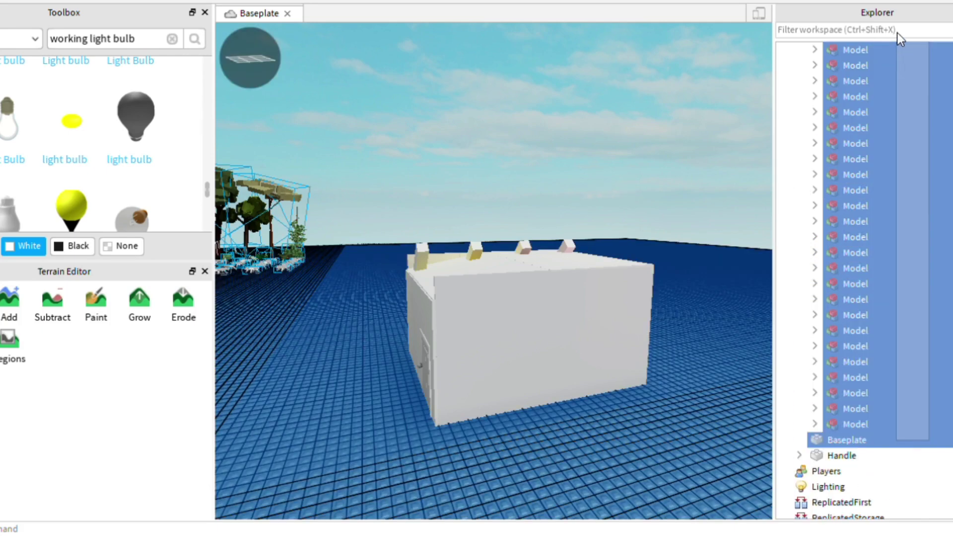
scroll(896, 302, up, 9)
key(Delete)
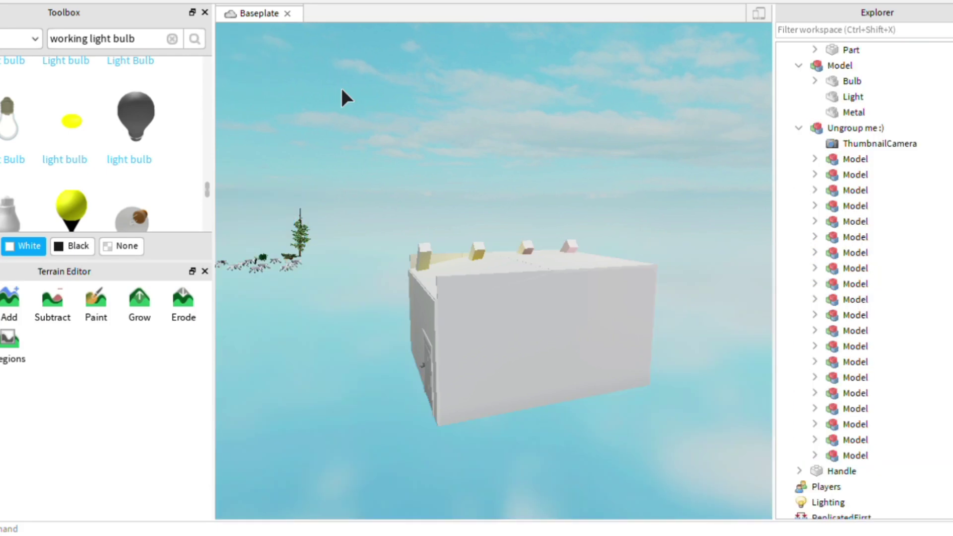
key(ctrl+z)
Delete the whole 'Ungroup me :)' group of trees outside the bedroom.
click(292, 213)
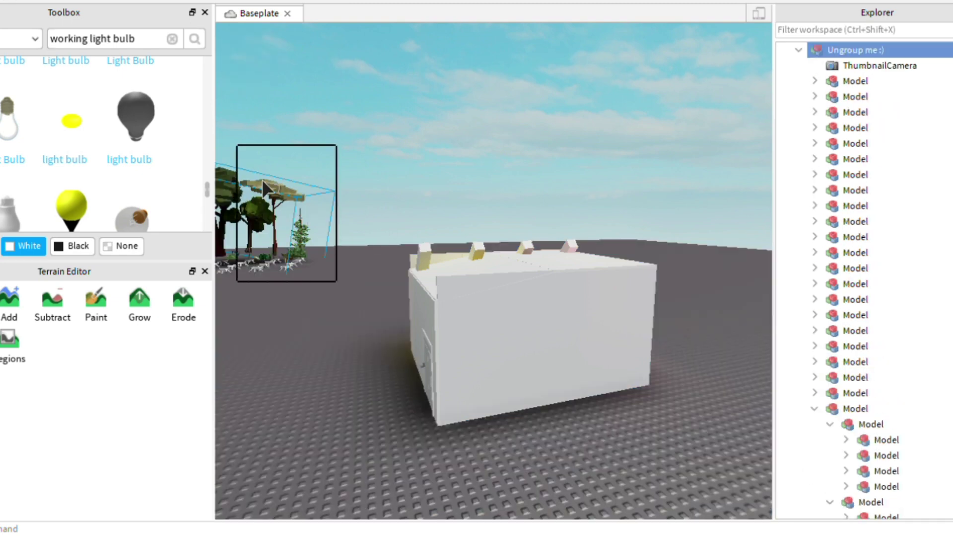
key(Delete)
right_drag(434, 238, 536, 278)
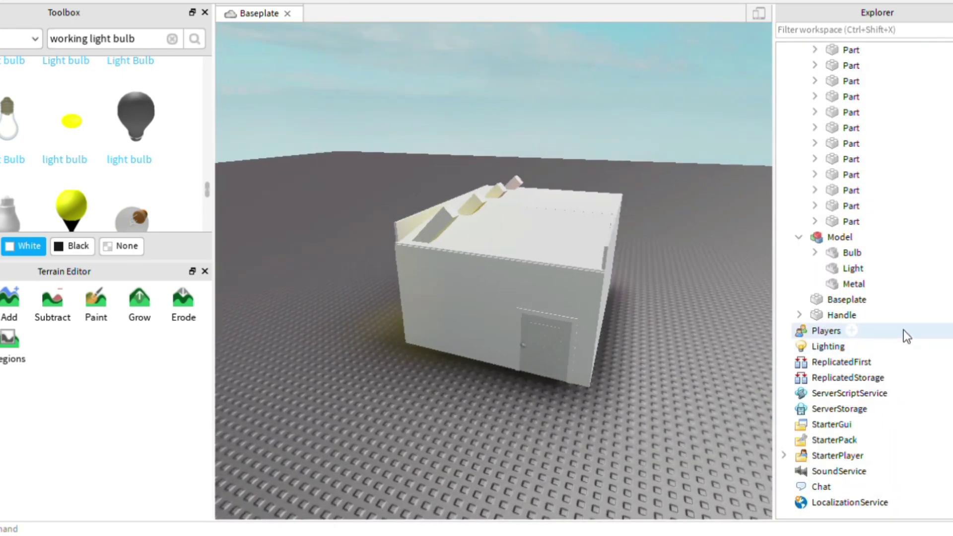
Find the stray Handle object below the Baseplate in the Explorer and delete it.
scroll(869, 302, up, 12)
scroll(865, 317, down, 10)
click(925, 408)
scroll(680, 337, up, 6)
right_drag(679, 337, 679, 337)
scroll(680, 337, down, 8)
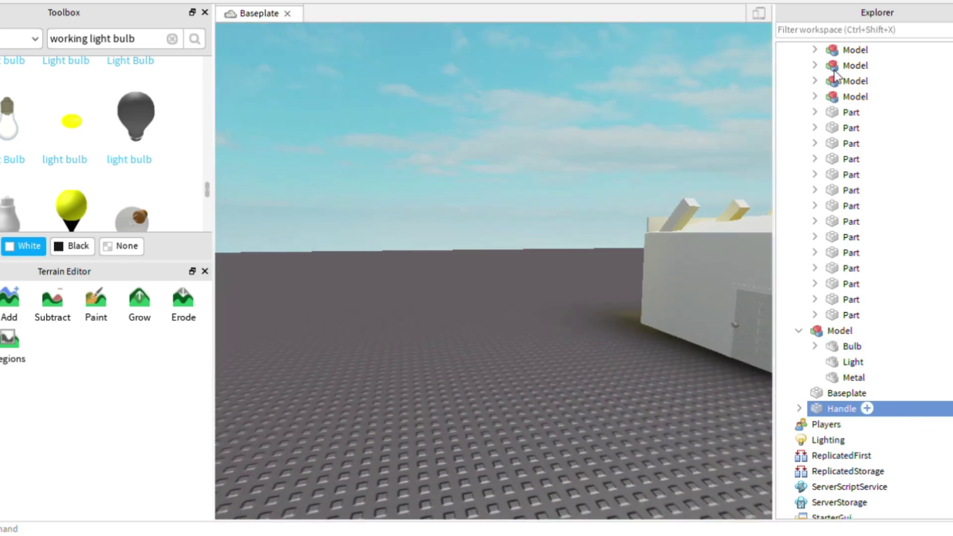
key(ctrl+z)
key(Delete)
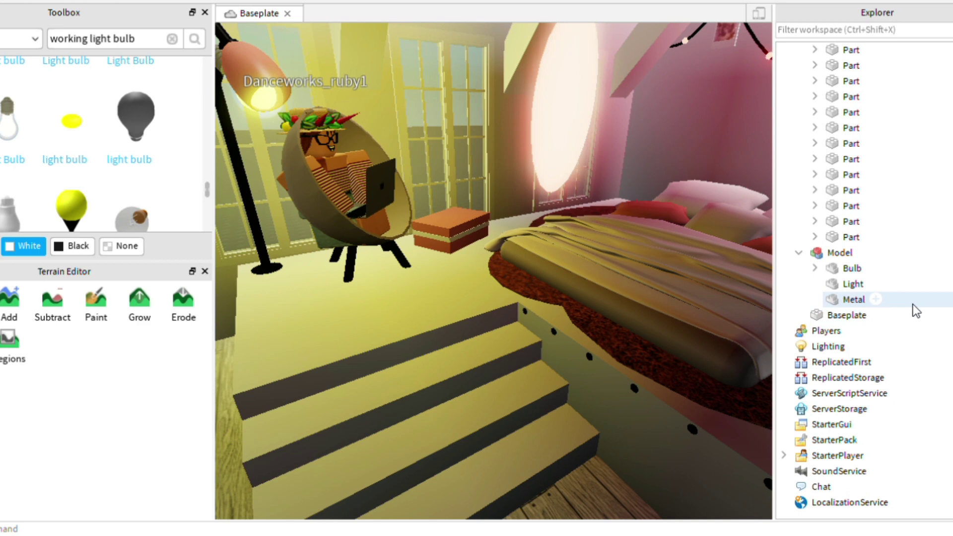
Select all the scene objects in the Workspace up to the 'Watercolour' Bedroom model, and clear the selection.
drag(920, 302, 877, 100)
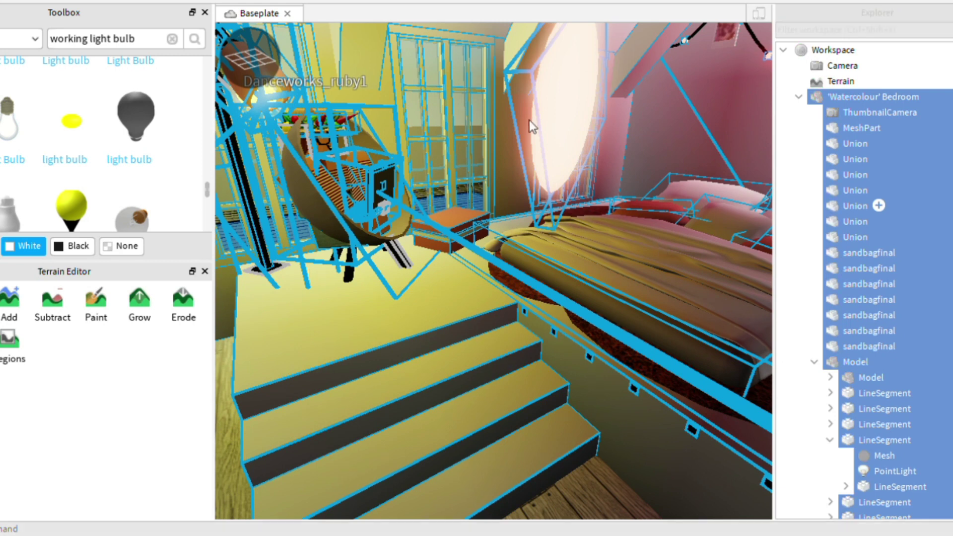
scroll(527, 139, down, 10)
click(627, 130)
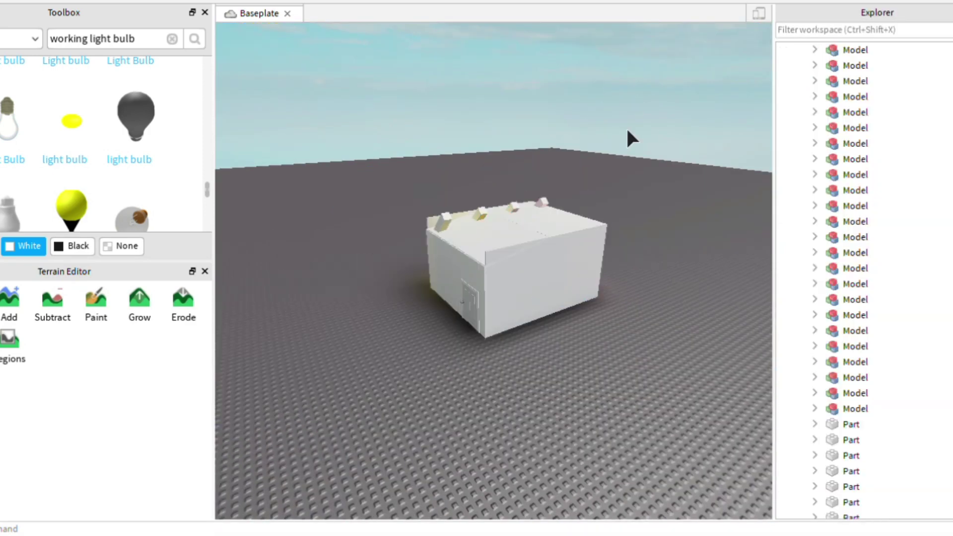
scroll(552, 297, up, 10)
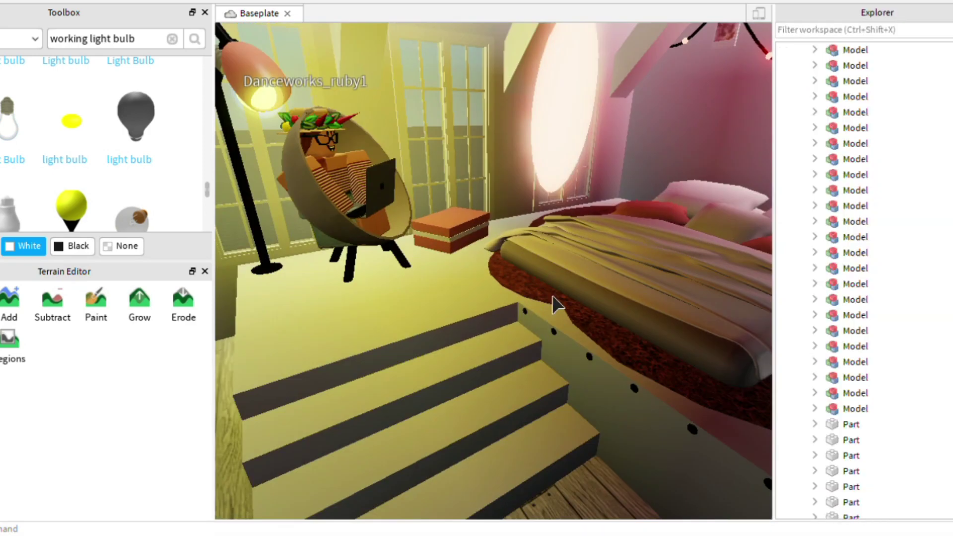
right_drag(552, 297, 532, 369)
scroll(529, 349, up, 10)
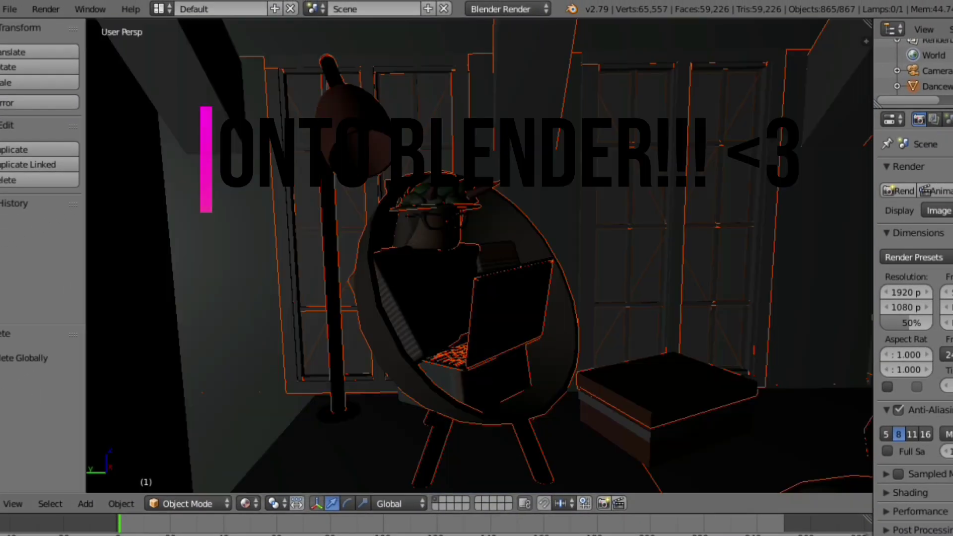
Enable Ambient Occlusion and Environment Lighting in the world settings.
click(952, 119)
scroll(926, 224, down, 4)
click(897, 296)
click(897, 343)
Set the Environment Lighting colour to White, with Indirect Lighting enabled and the world exposure at 1.000.
click(947, 369)
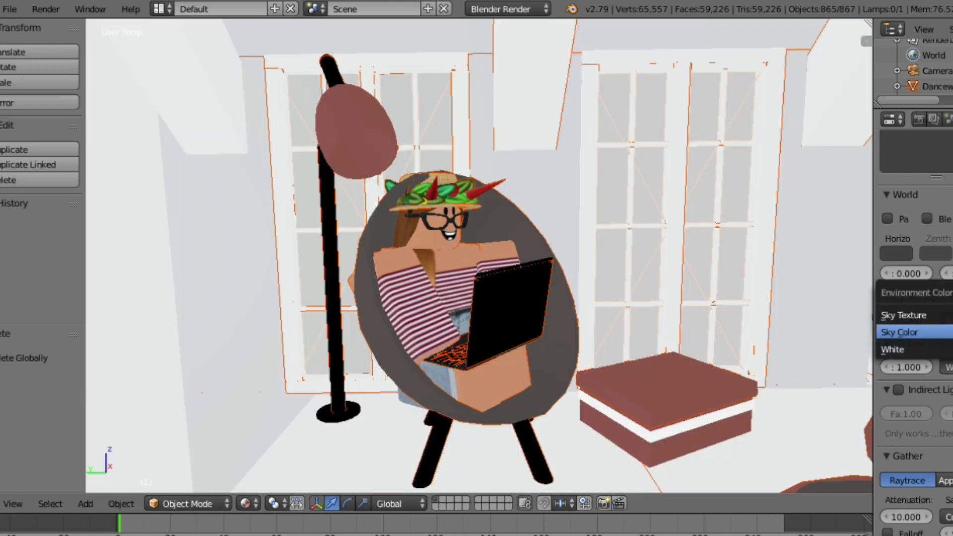
click(946, 325)
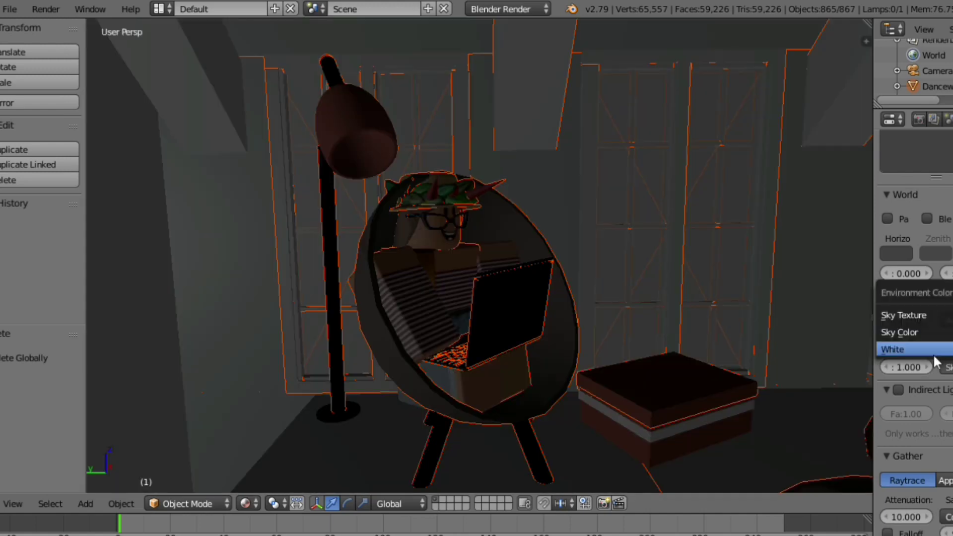
click(942, 349)
click(920, 328)
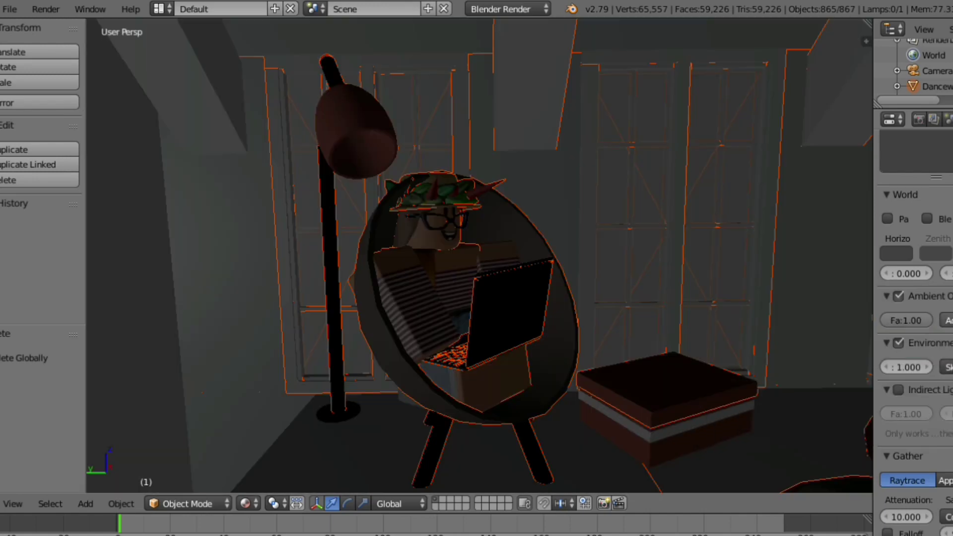
scroll(931, 80, up, 10)
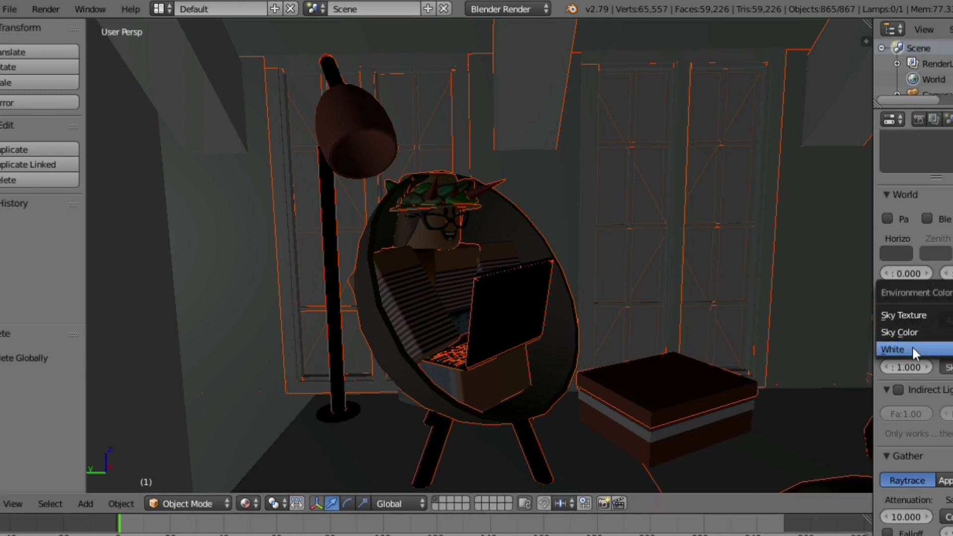
click(912, 350)
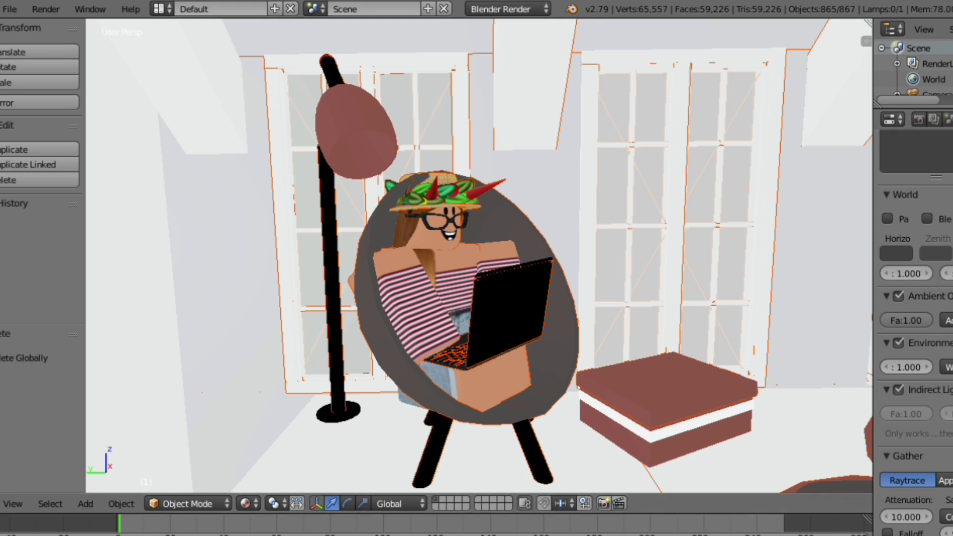
Select the point lamp outside the house and move it by -21.763 along Y into the bedroom.
key(shift+f)
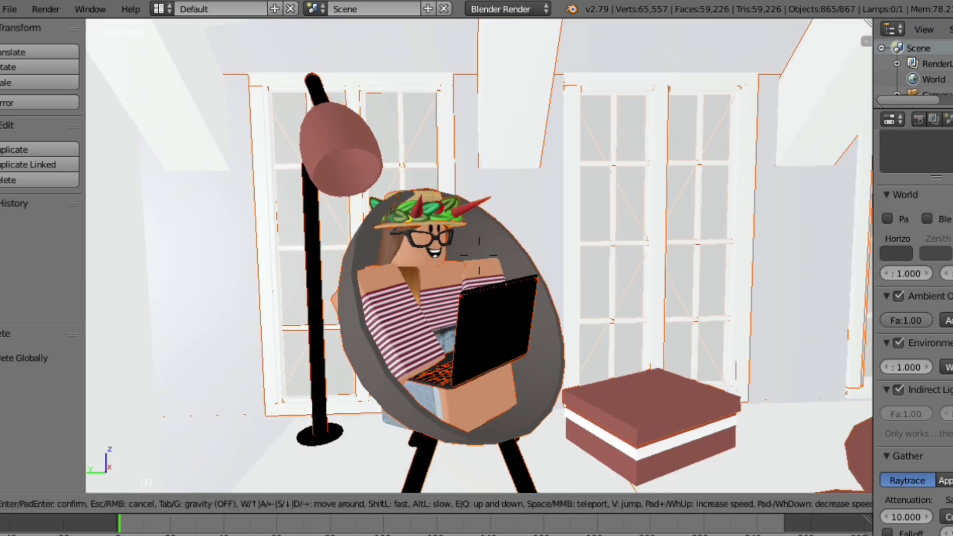
key(s)
click(479, 255)
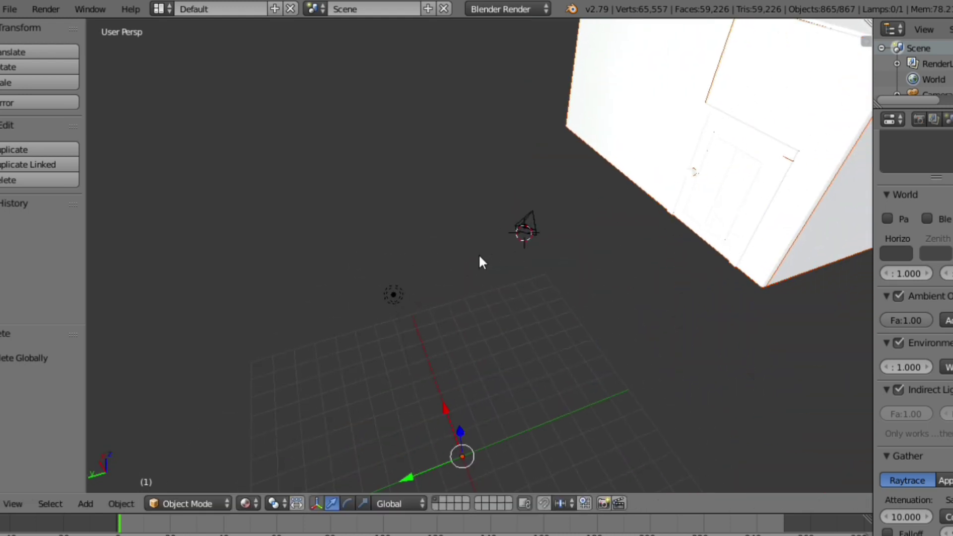
click(395, 297)
key(g)
right_click(705, 157)
drag(339, 307, 746, 194)
right_click(736, 207)
key(w)
key(Escape)
key(shift+f)
key(w)
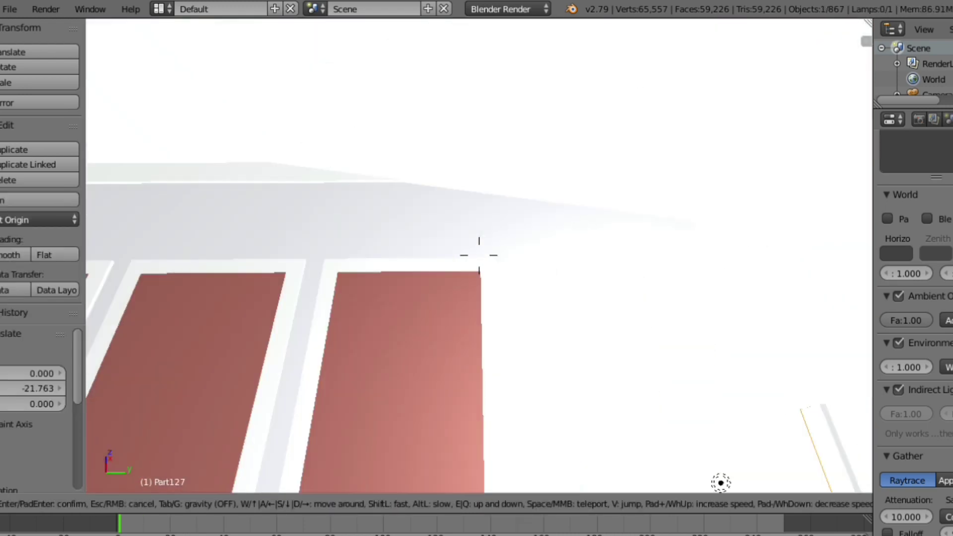
key(s)
click(478, 255)
right_click(273, 271)
key(g)
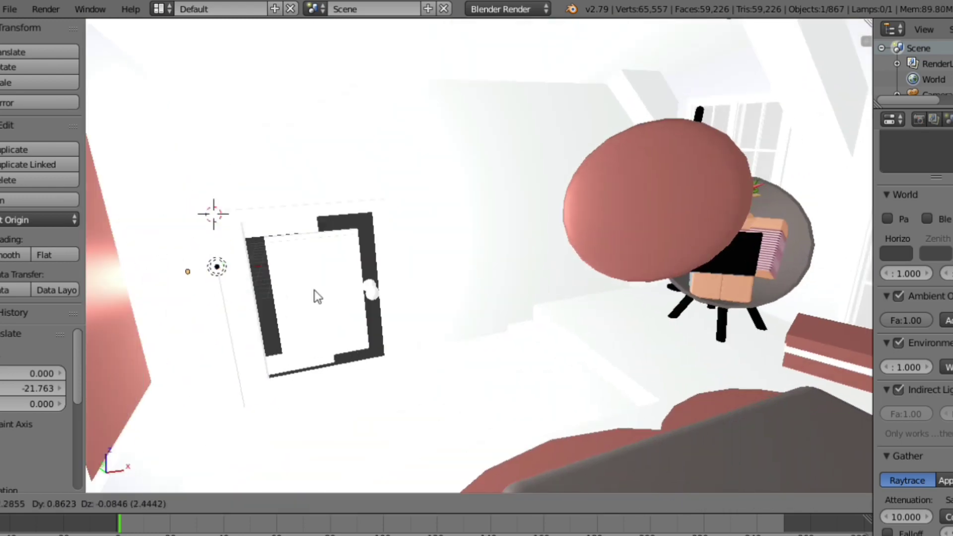
right_click(217, 270)
right_click(218, 269)
key(shift+g)
click(442, 293)
Select the lamp inside the bedroom and move it by -3.664 along Y.
key(shift+f)
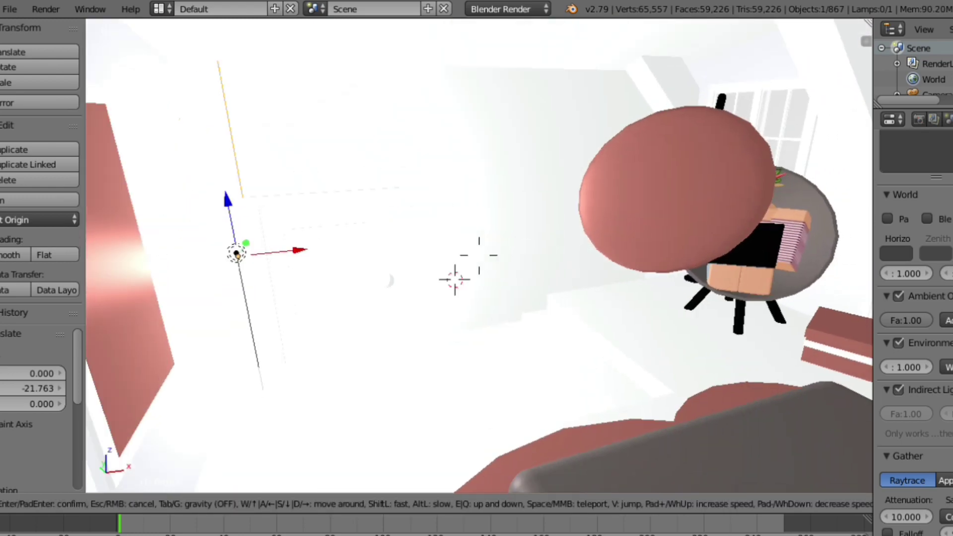
key(w)
click(479, 255)
right_click(344, 332)
drag(377, 331, 161, 340)
Examine the lamp's position beside the large red wall panel from several sides.
right_click(473, 269)
key(shift+g)
click(534, 164)
key(shift+f)
key(d)
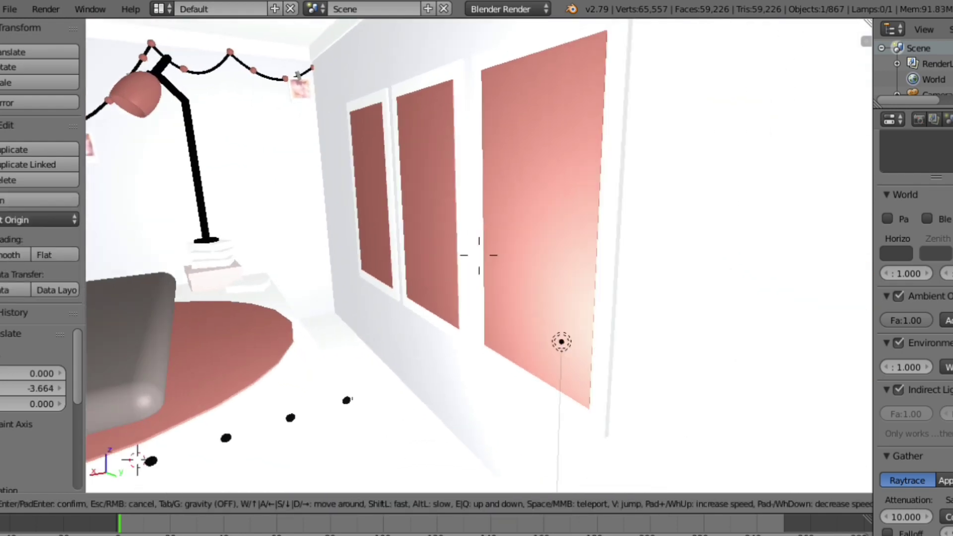
click(479, 255)
key(shift+f)
key(a)
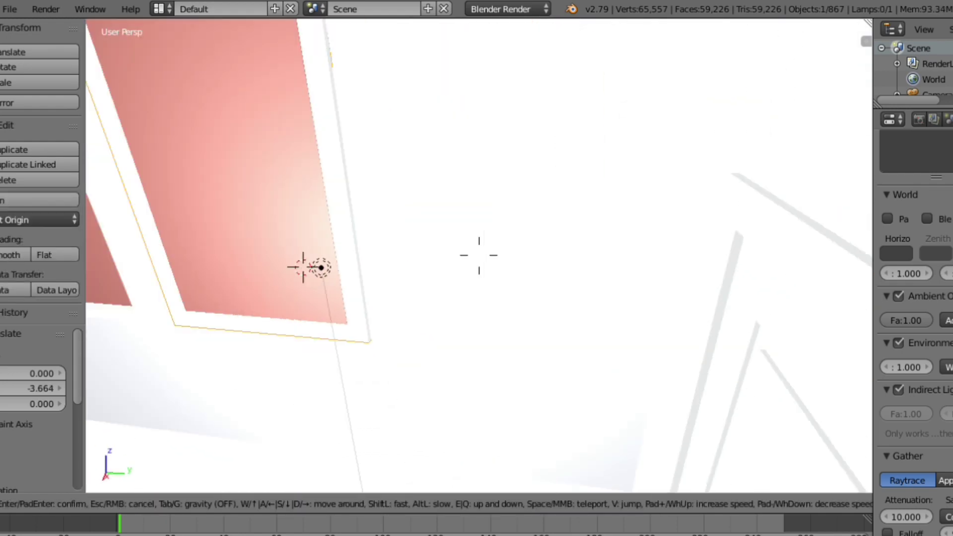
click(479, 255)
Select the lamp beside the red wall panel and move it by -3.928 along Y.
right_click(506, 320)
key(shift+f)
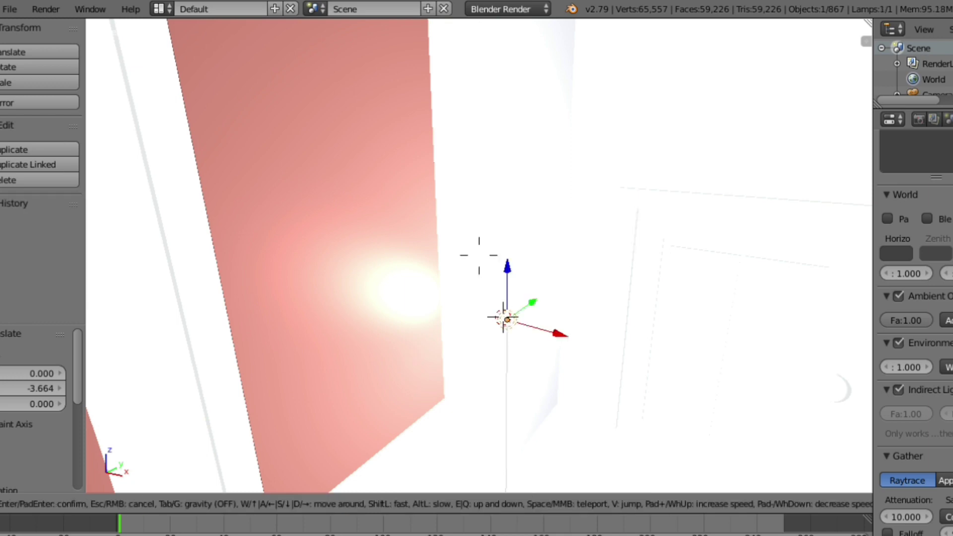
key(w)
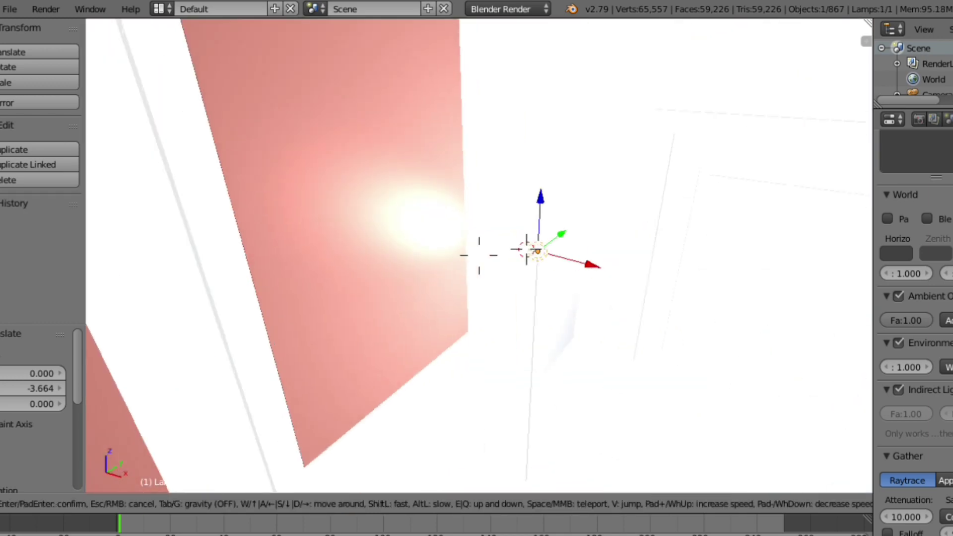
key(d)
click(479, 255)
drag(478, 306, 356, 310)
click(252, 311)
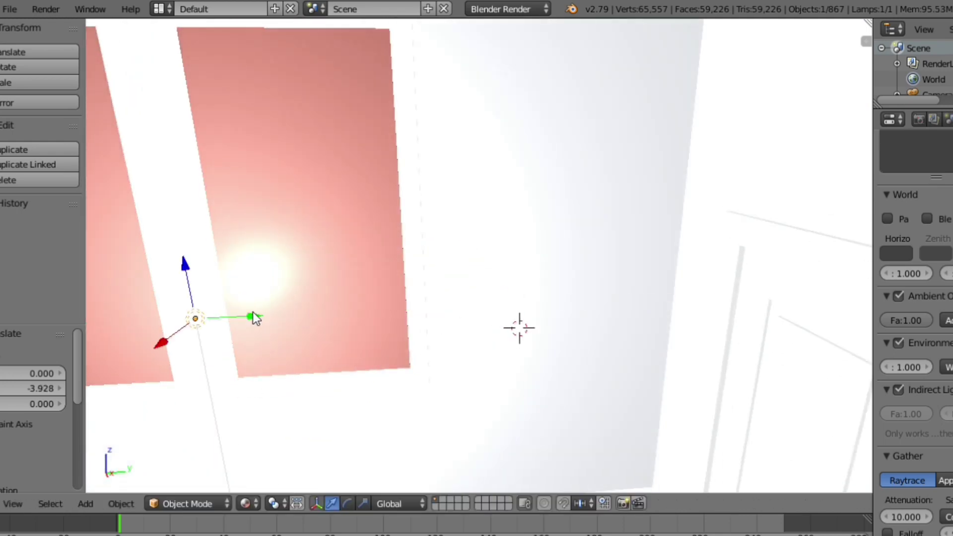
Adjust the lamp's position in the area beside the red wall panels.
key(shift+f)
key(s)
click(479, 255)
drag(228, 254, 208, 422)
drag(151, 388, 105, 267)
key(s)
click(95, 255)
key(shift+f)
key(s)
click(479, 255)
Move the lamp across the room toward the round chair, raising it 2.561 and fine-tuning it by -0.120 along Y.
drag(238, 229, 665, 213)
drag(584, 166, 718, 291)
drag(813, 259, 727, 311)
drag(780, 317, 725, 356)
drag(709, 309, 740, 70)
drag(729, 104, 621, 45)
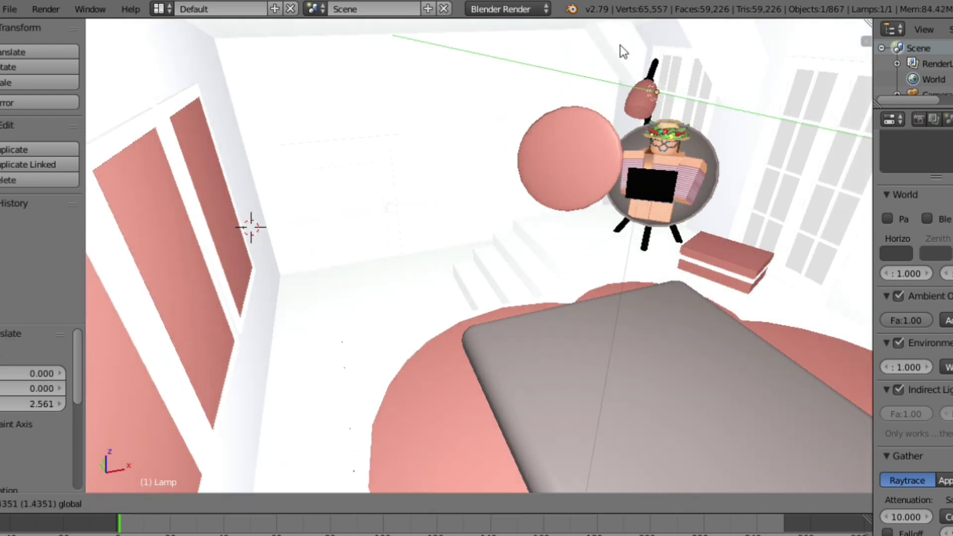
drag(746, 105, 747, 105)
Frame the character in the round chair, align the active camera to that view and switch to the camera view.
key(shift+f)
key(w)
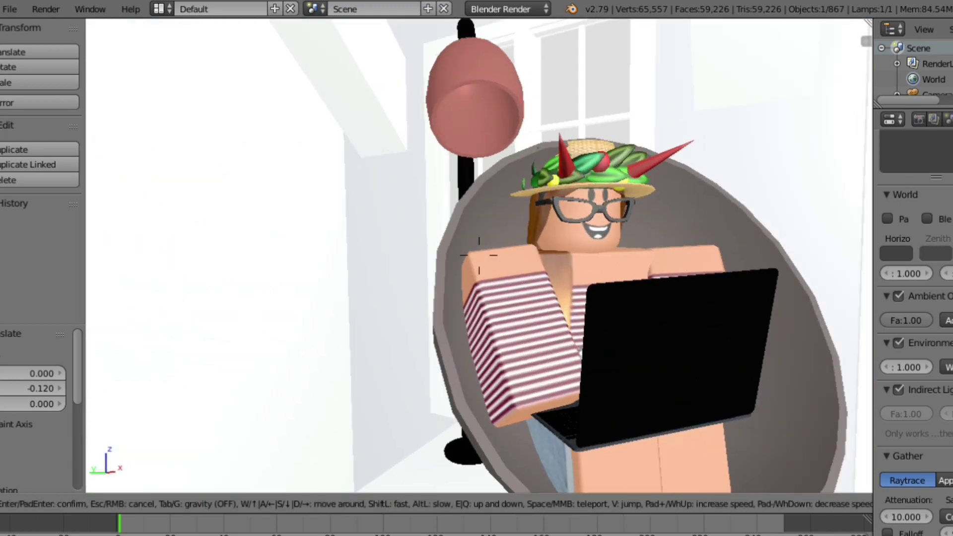
key(s)
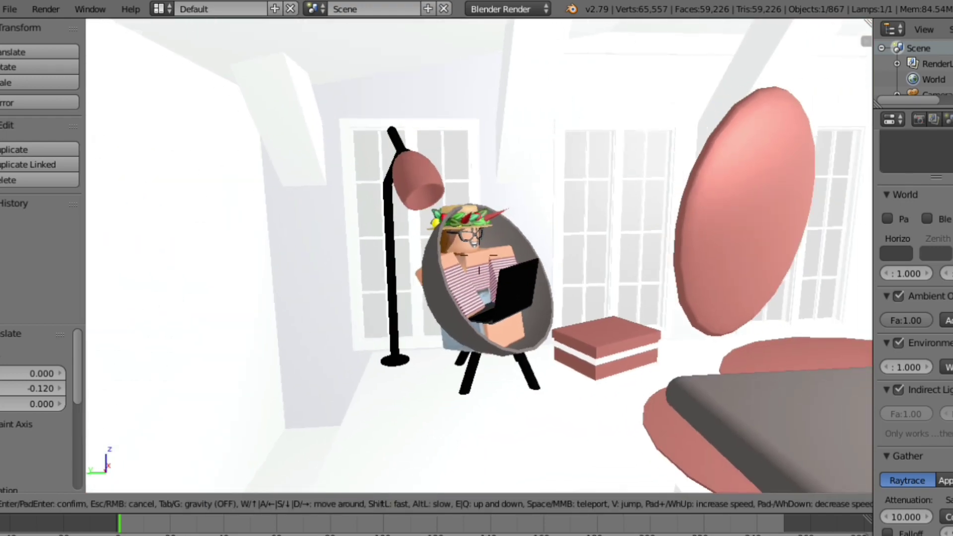
key(w)
key(s)
click(304, 247)
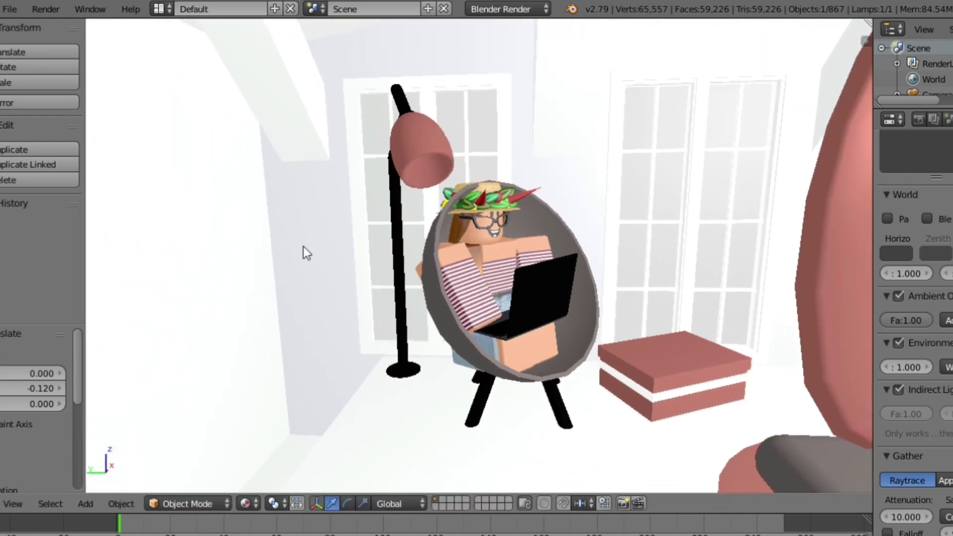
click(15, 504)
click(39, 349)
click(18, 504)
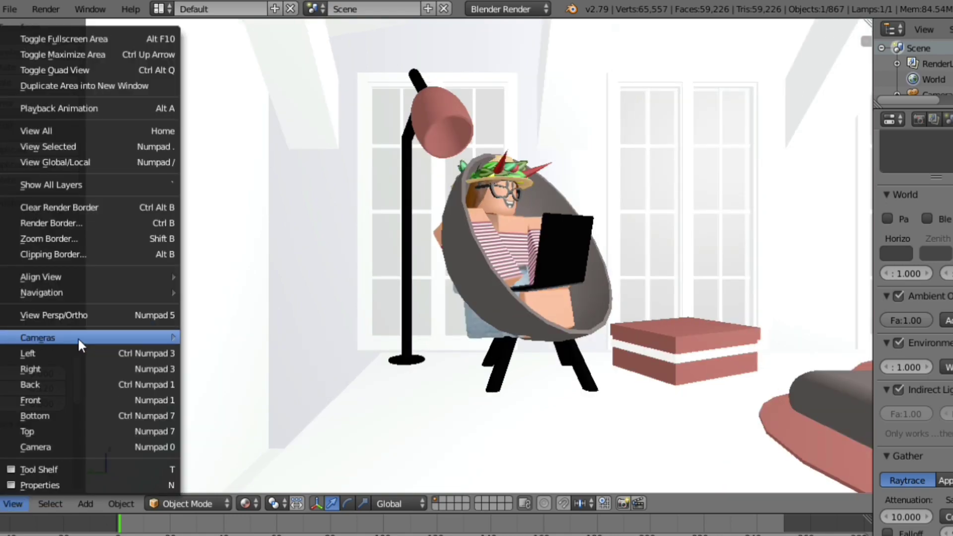
click(60, 446)
Fly the camera around to face the seated character, centring the round chair and laptop in the camera frame.
key(shift+f)
key(w)
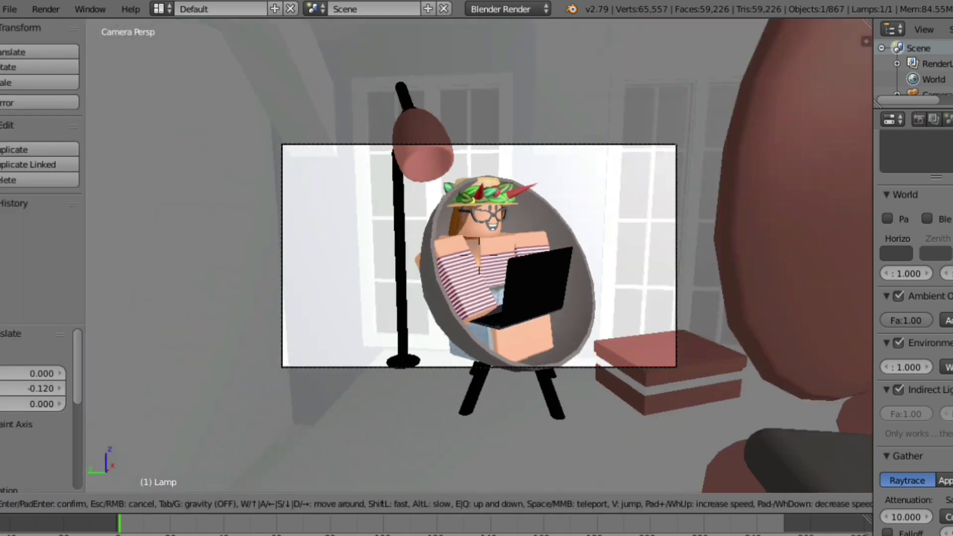
key(s)
key(d)
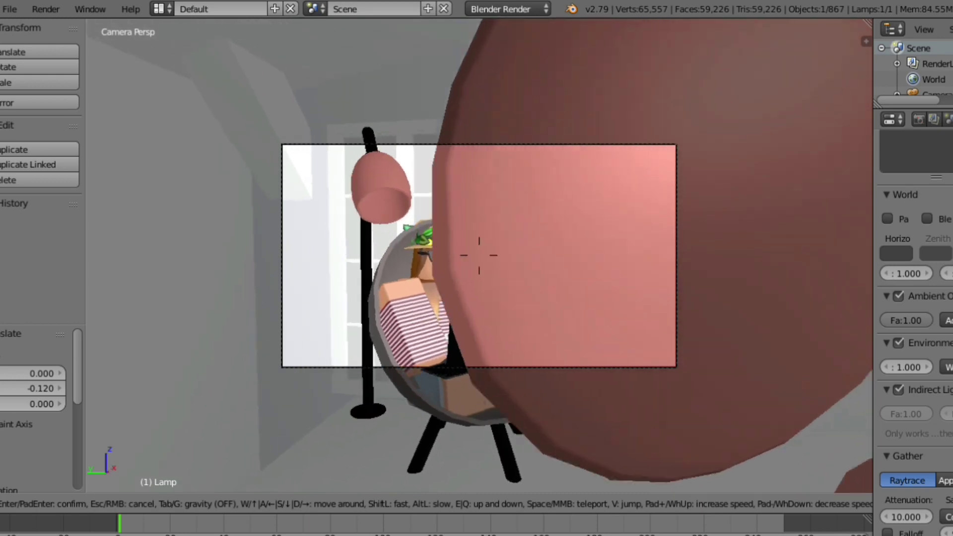
key(w)
key(s)
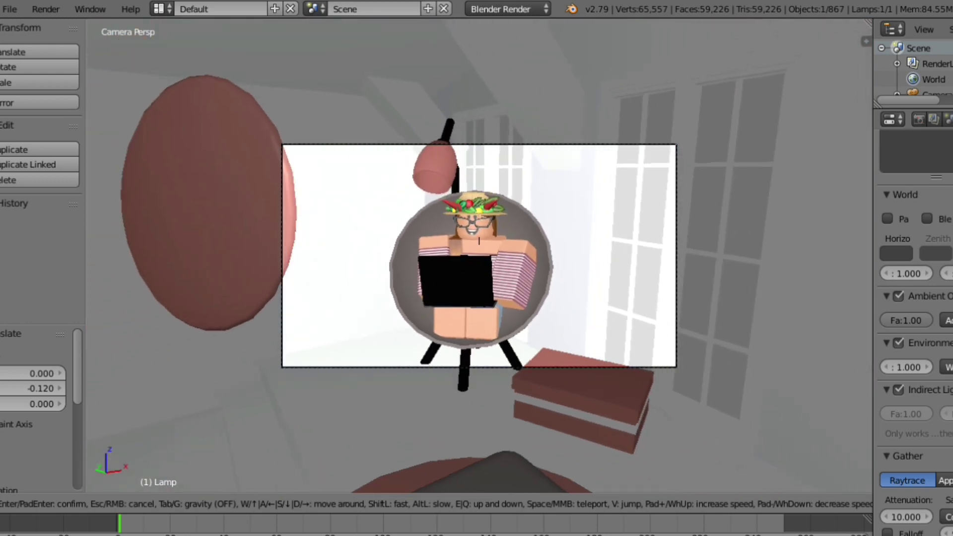
key(Return)
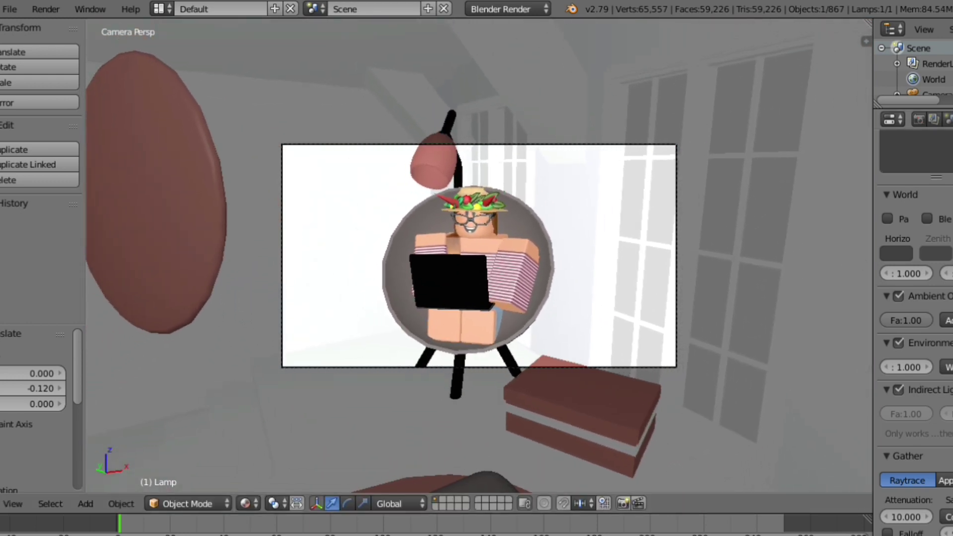
Show the Shading options in the render settings and render the camera view as a still image.
click(918, 119)
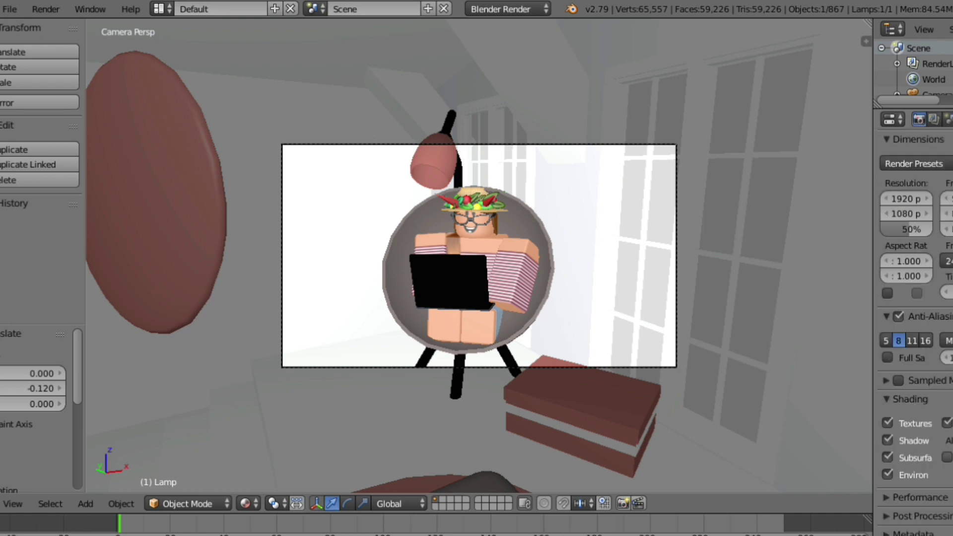
click(45, 9)
click(60, 24)
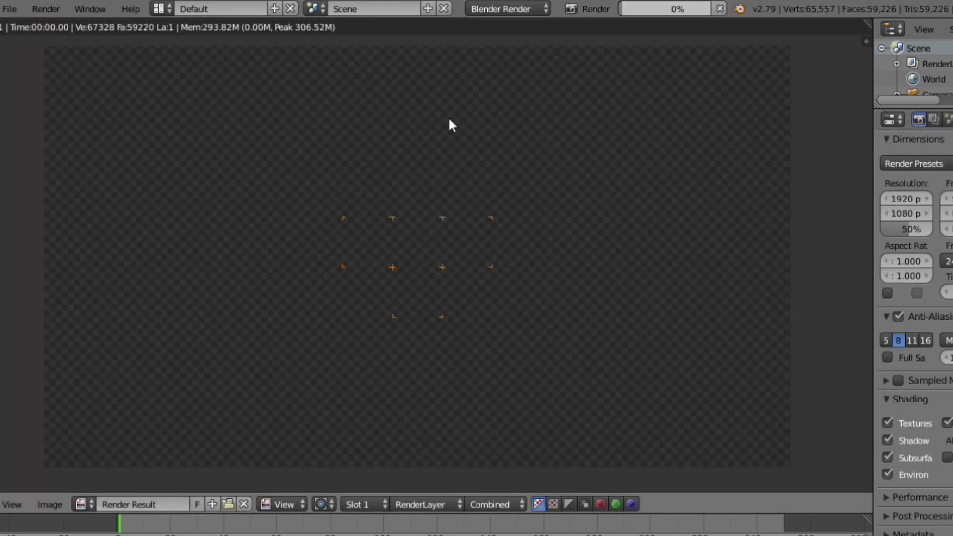